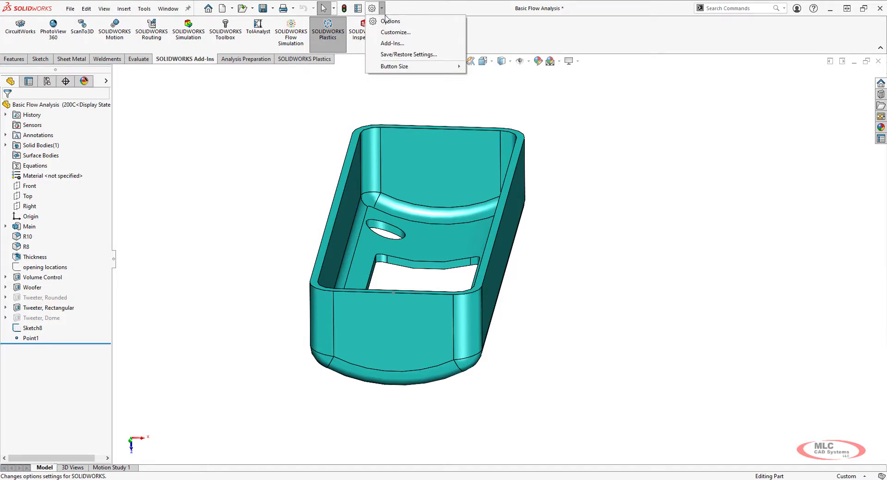
# - Enable the SOLIDWORKS Plastics add-in, with loading at start-up switched on
pyautogui.click(391, 45)
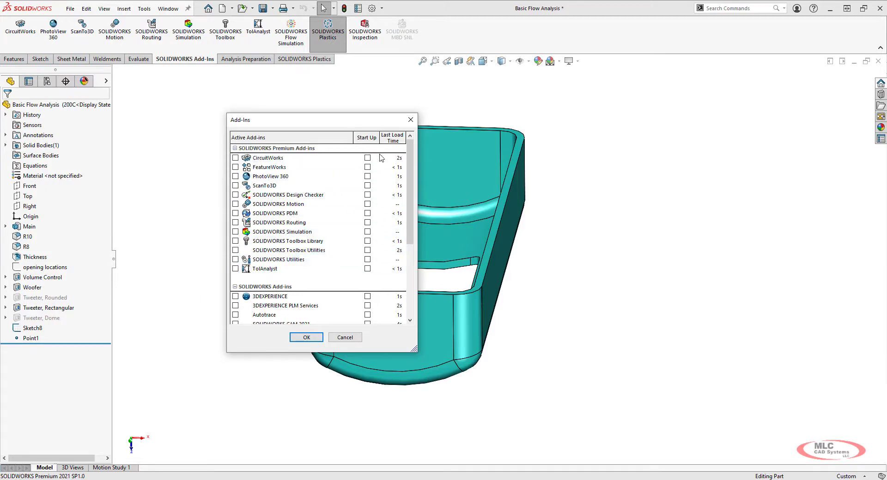
pyautogui.scroll(-4, 371, 268)
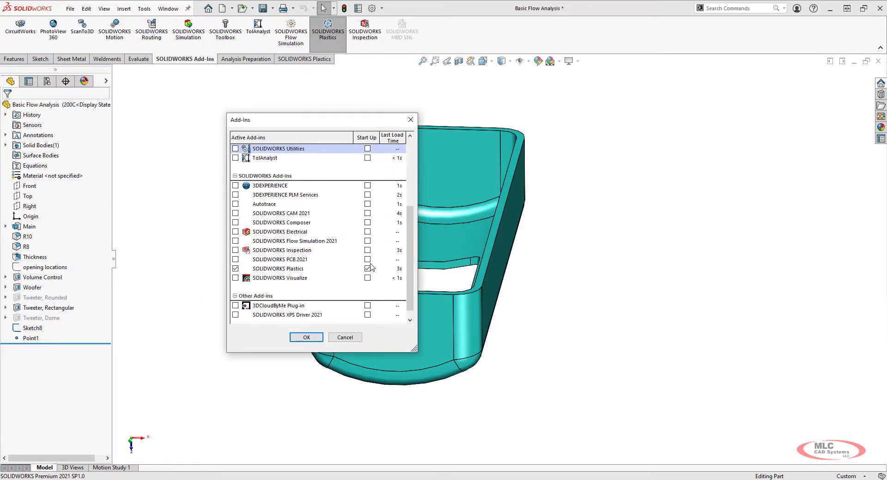
pyautogui.click(367, 269)
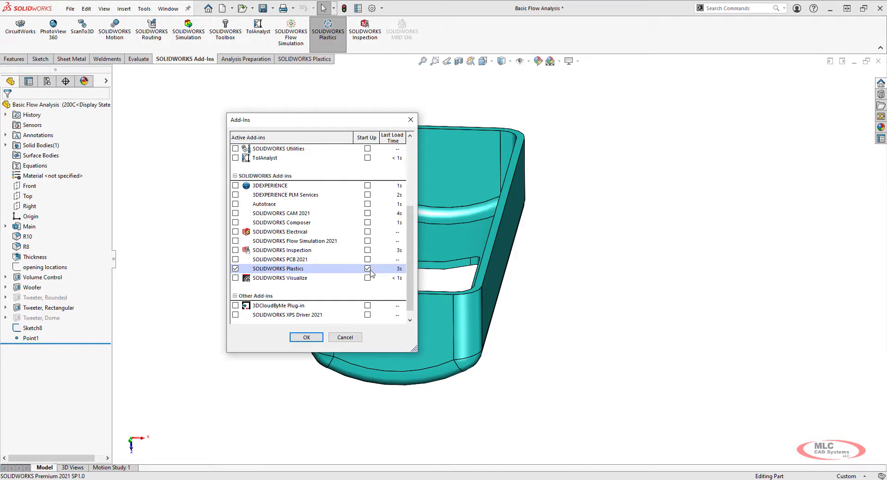
pyautogui.click(308, 338)
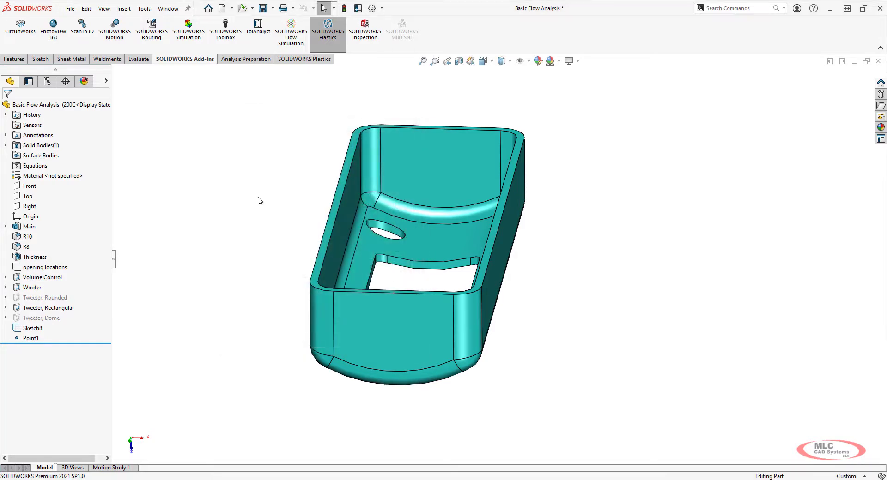
# - Start a new plastics study named 200C Study with the Single Material injection process
pyautogui.click(304, 59)
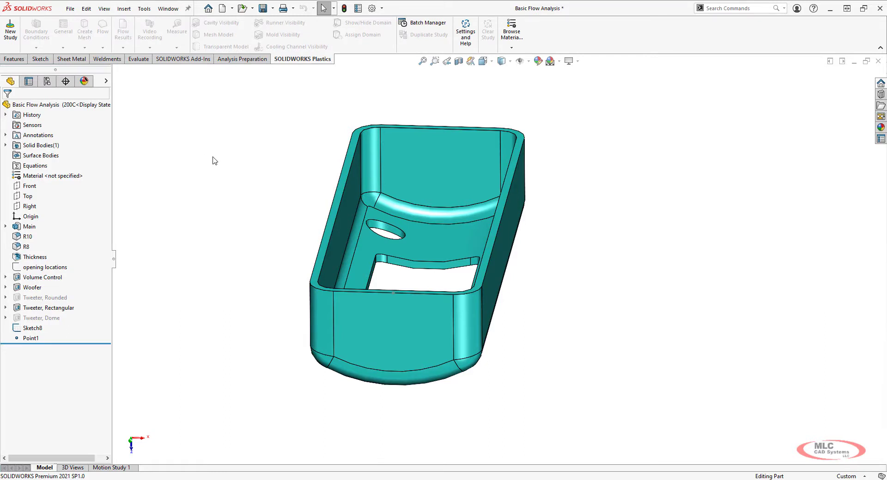
pyautogui.click(9, 30)
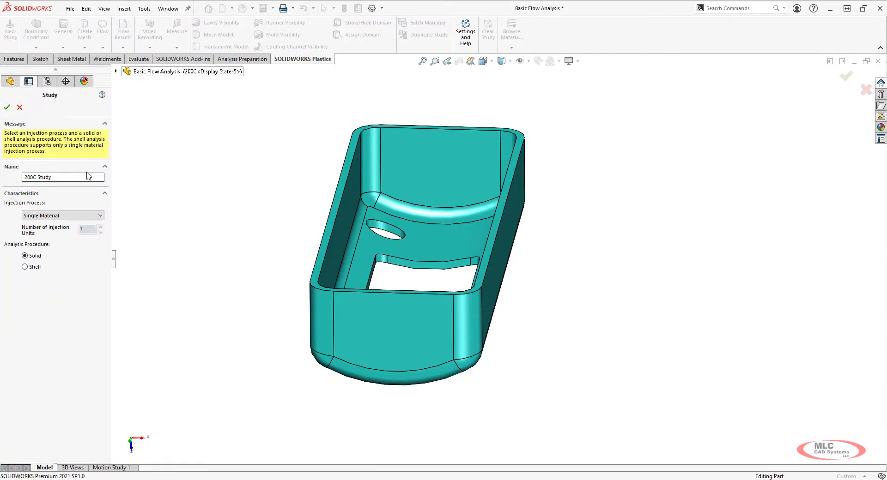
pyautogui.click(74, 177)
pyautogui.click(90, 177)
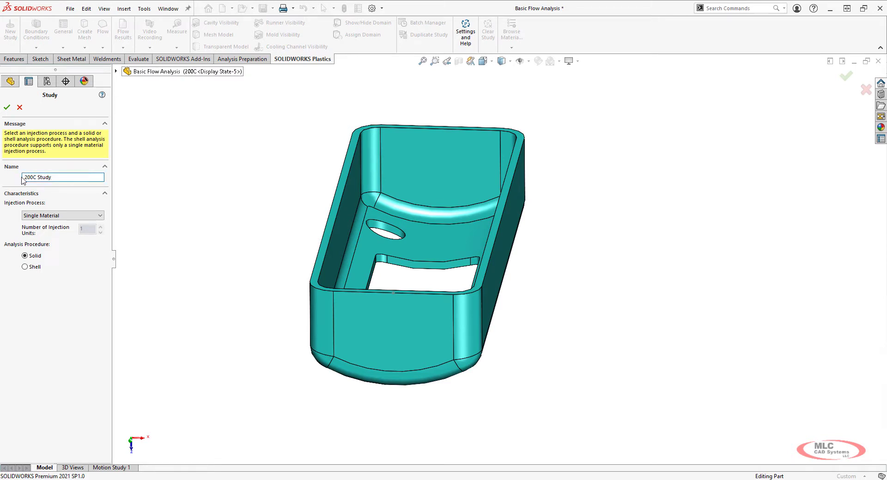
pyautogui.click(46, 216)
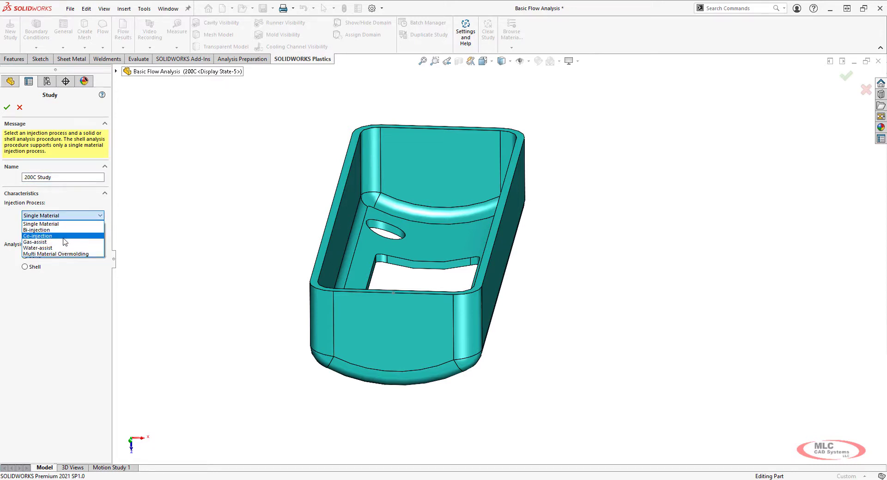
pyautogui.click(65, 225)
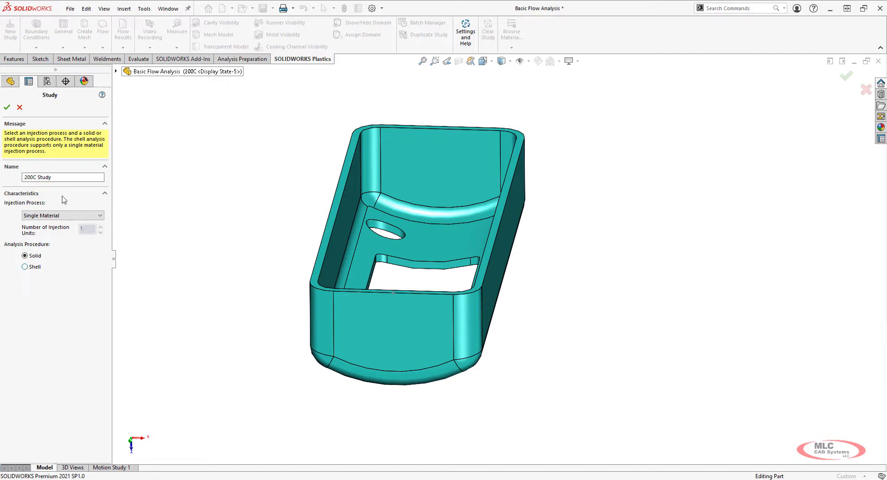
# - Choose the Shell analysis procedure for the single-material study and create the study
pyautogui.click(25, 267)
pyautogui.click(32, 257)
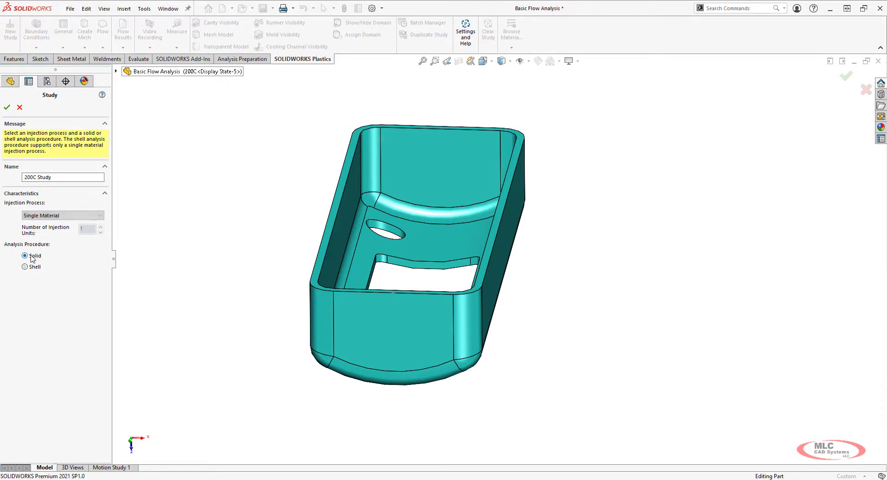
pyautogui.click(42, 216)
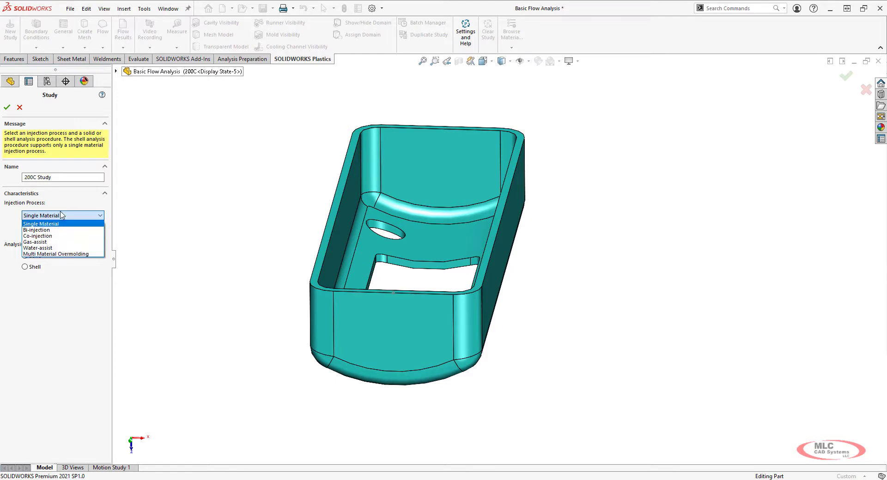
pyautogui.click(61, 217)
pyautogui.click(61, 217)
pyautogui.click(59, 225)
pyautogui.click(39, 266)
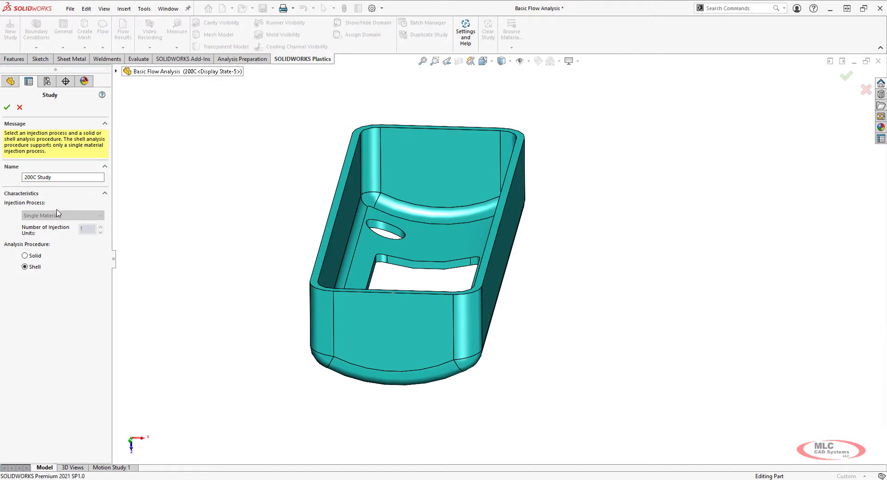
pyautogui.click(7, 107)
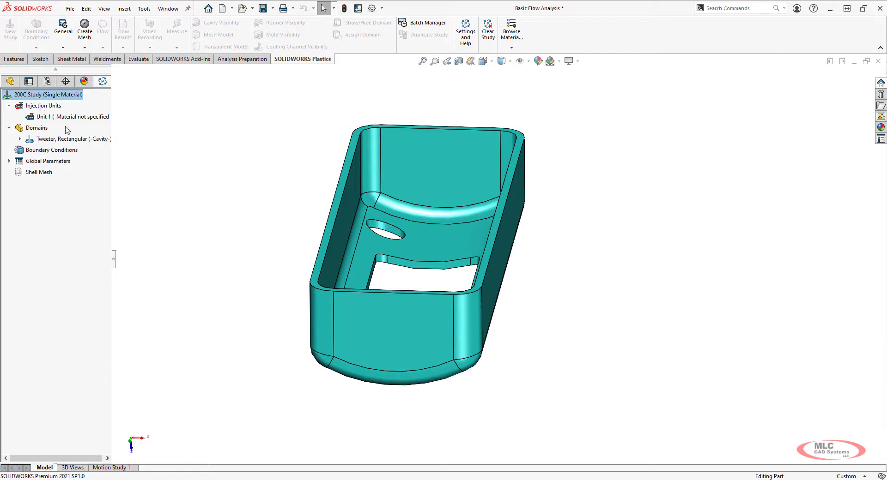
# - Expand the Tweeter, Rectangular cavity domain, widen the study tree to read its entries, and check the domain's available options
pyautogui.click(20, 139)
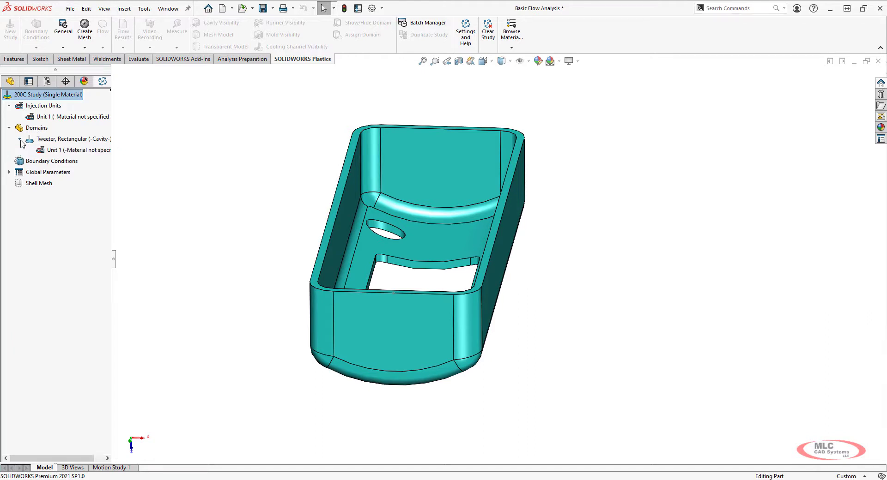
pyautogui.click(111, 165)
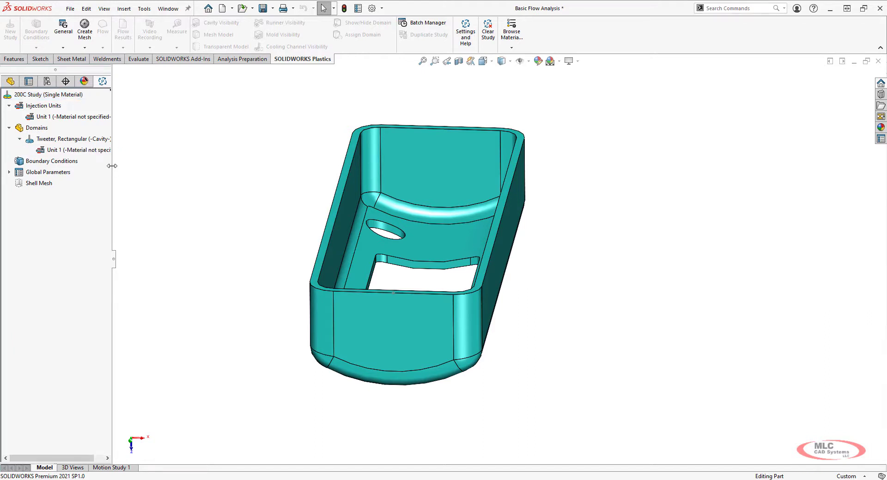
pyautogui.moveTo(111, 165); pyautogui.dragTo(203, 164)
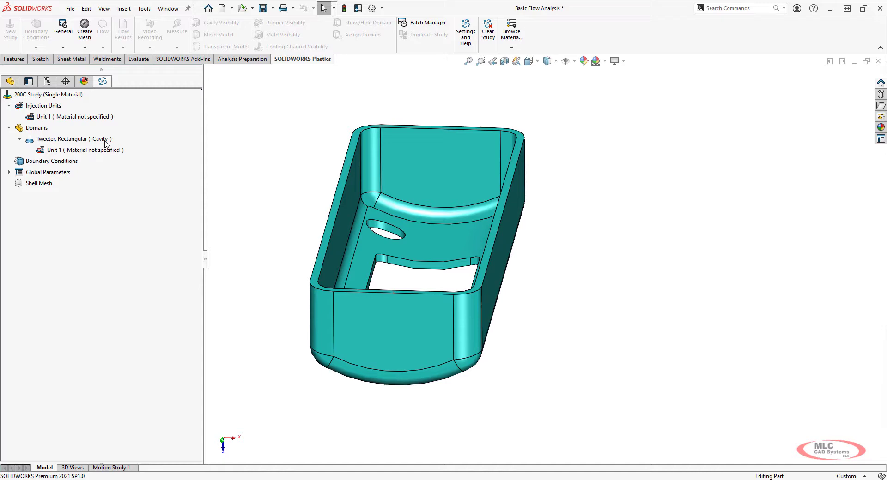
pyautogui.rightClick(105, 143)
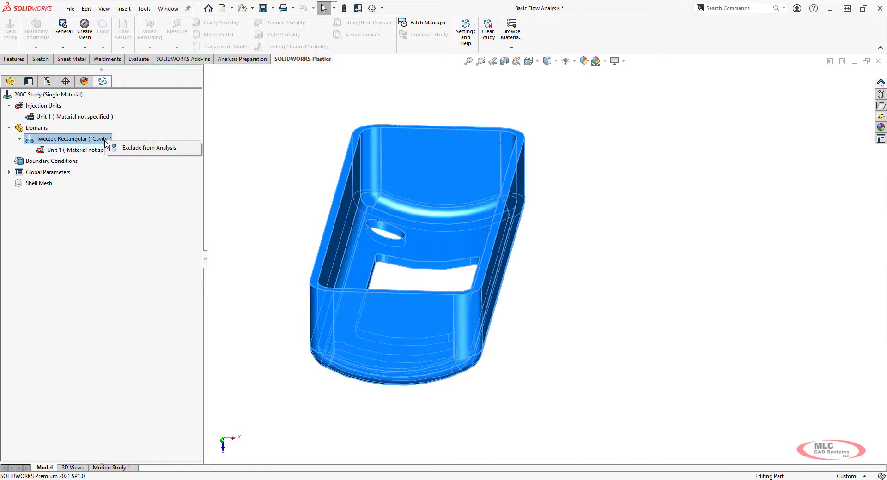
pyautogui.click(234, 137)
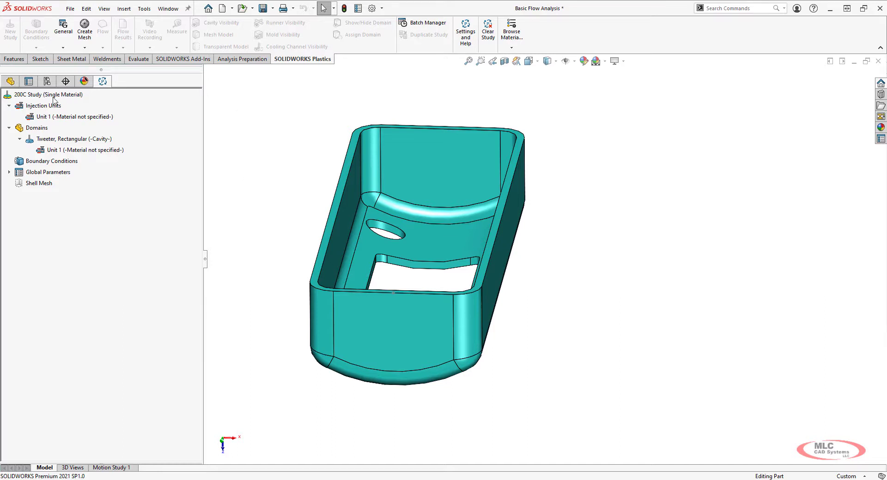
# - Open the settings of injection unit 1 and browse the polymer database for its material
pyautogui.rightClick(77, 120)
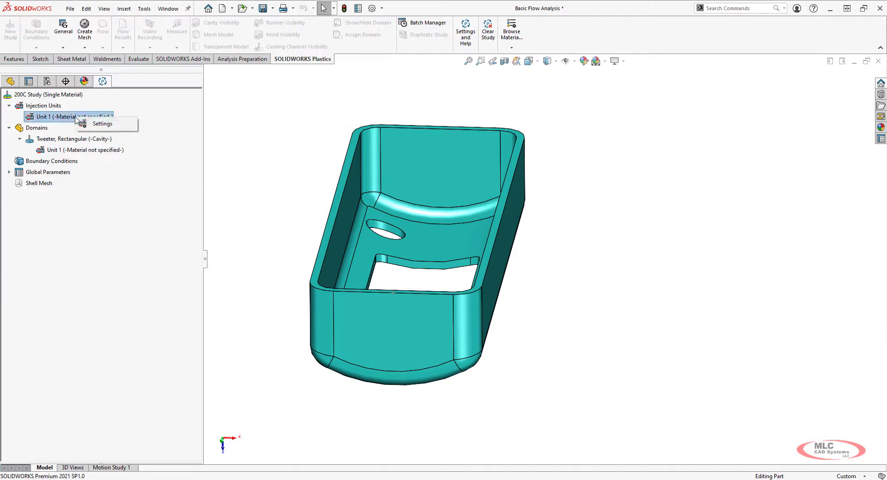
pyautogui.click(99, 124)
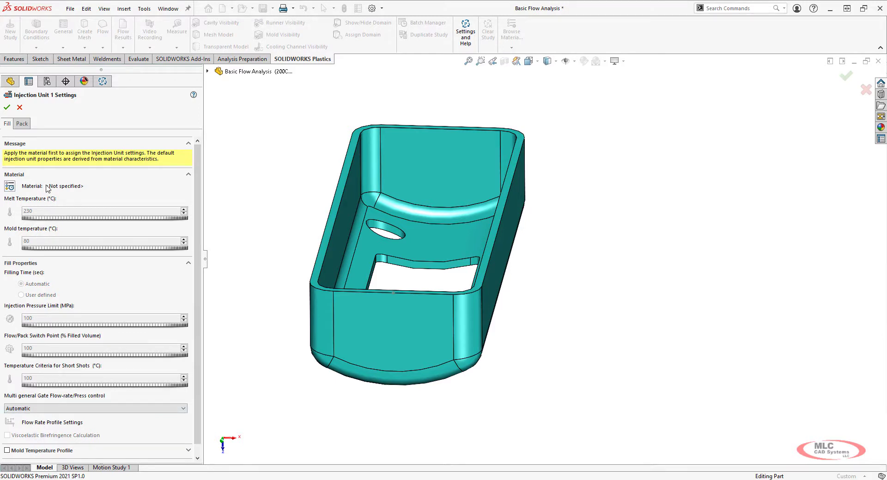
pyautogui.click(12, 188)
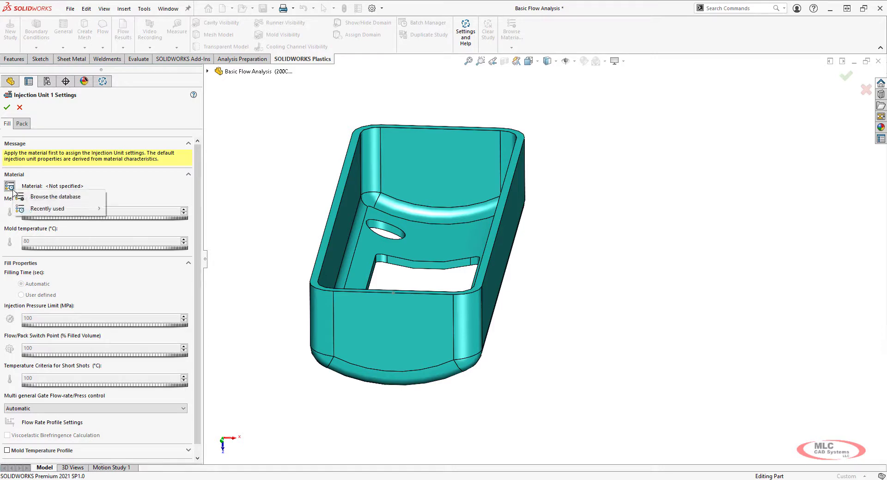
pyautogui.click(37, 198)
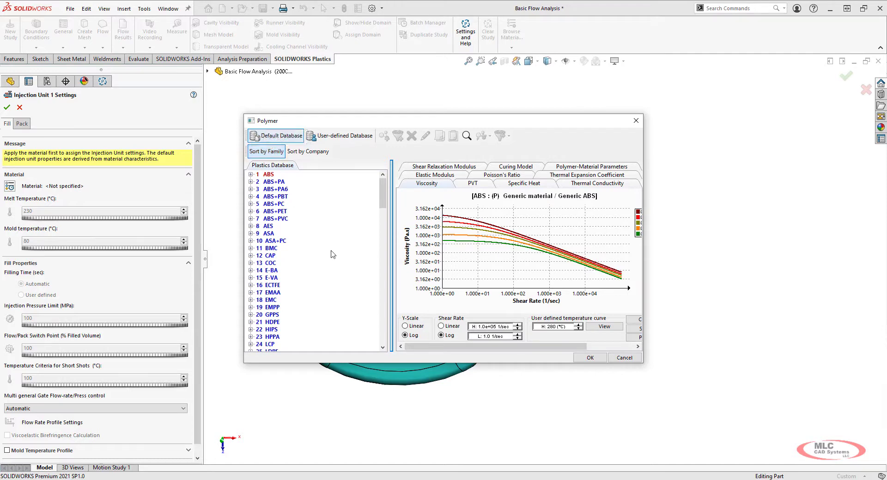
# - Select the BASF / NOVOLEN 1100 H polymer from the PP family in the default database
pyautogui.scroll(-6, 333, 254)
pyautogui.scroll(-8, 333, 254)
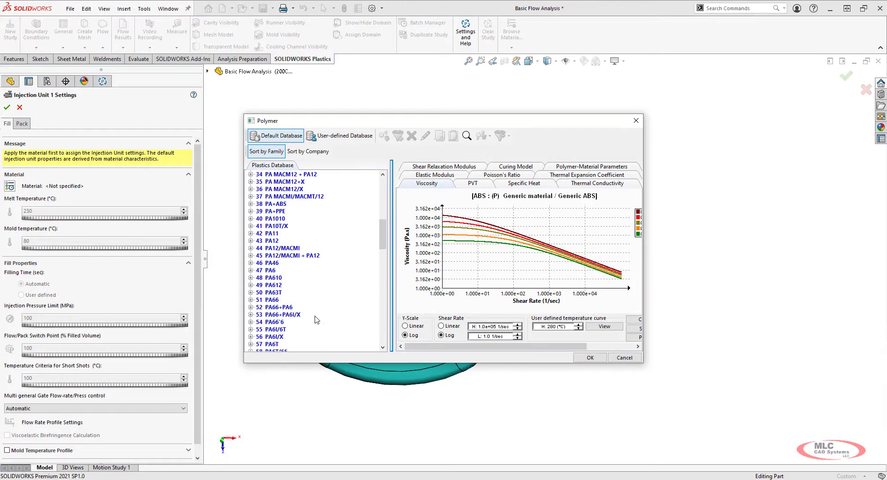
pyautogui.scroll(-5, 317, 318)
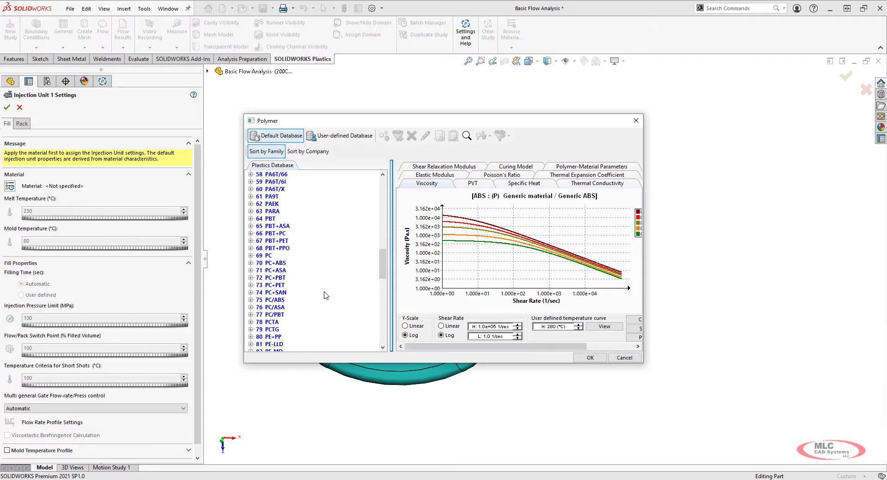
pyautogui.scroll(-6, 326, 296)
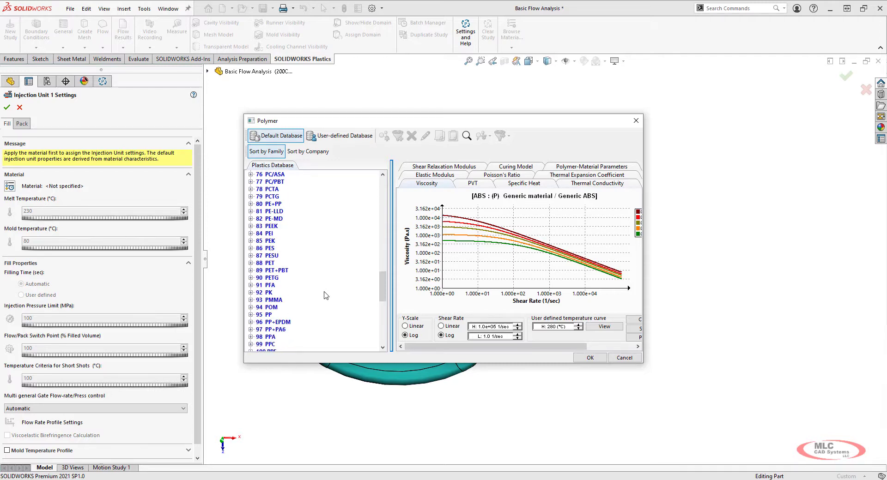
pyautogui.click(251, 315)
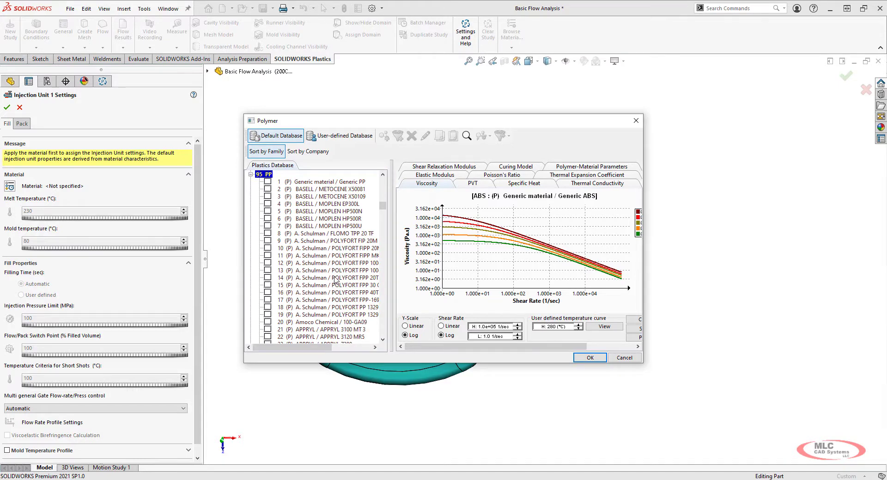
pyautogui.scroll(-5, 336, 280)
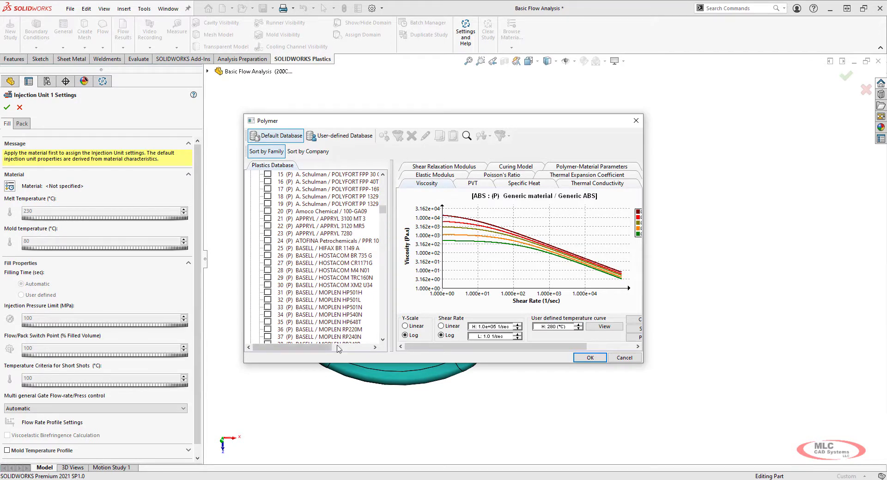
pyautogui.scroll(-5, 309, 223)
pyautogui.scroll(-1, 309, 223)
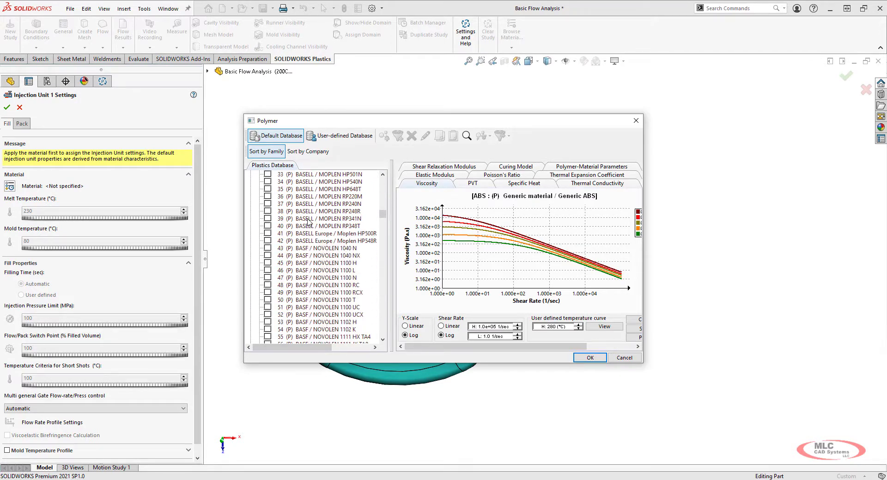
pyautogui.click(268, 263)
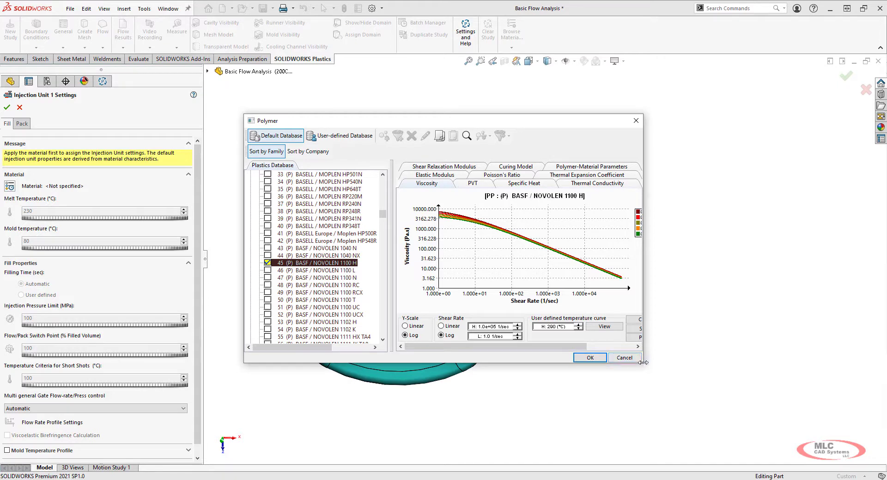
# - Enlarge the polymer dialog to view the viscosity curves, then apply the material and accept the injection unit settings
pyautogui.moveTo(644, 362); pyautogui.dragTo(775, 442)
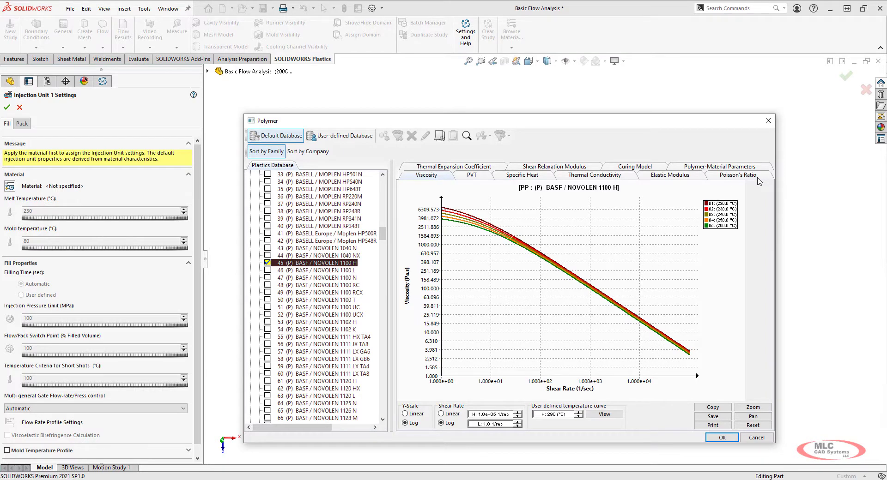
pyautogui.click(721, 442)
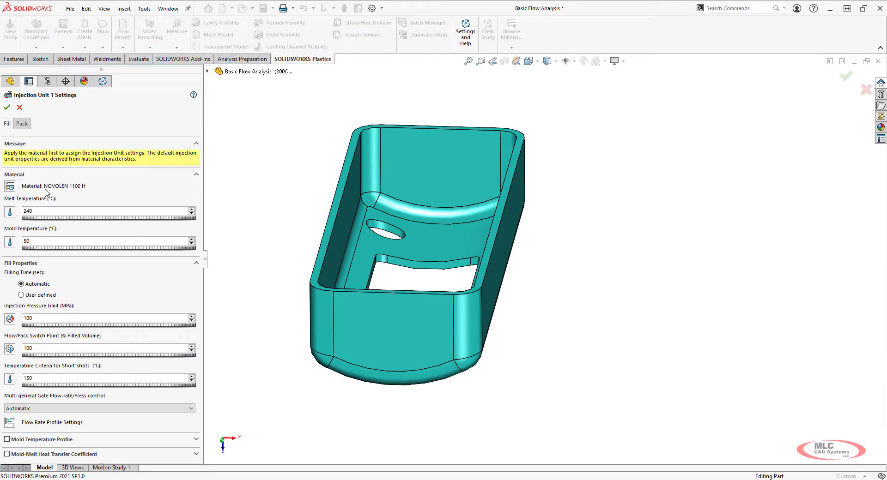
pyautogui.click(46, 209)
pyautogui.click(7, 107)
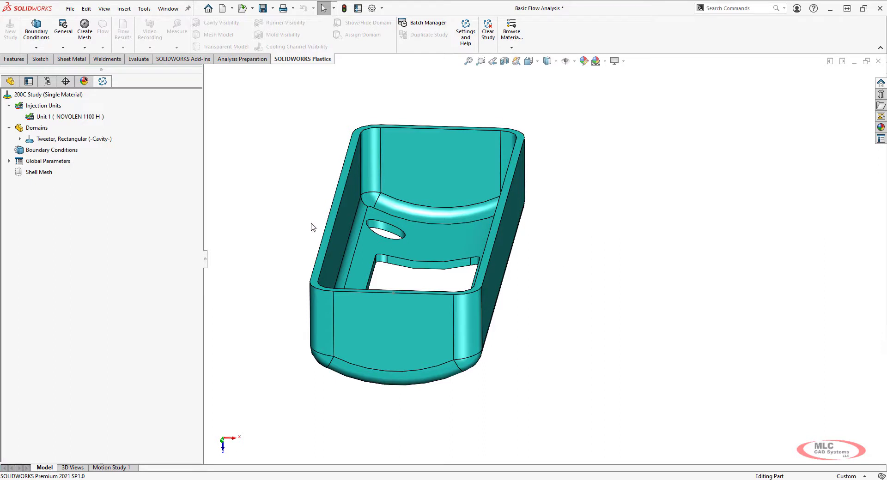
# - Add an injection location boundary condition at the sketch point on the rim of the housing's near end wall
pyautogui.click(37, 152)
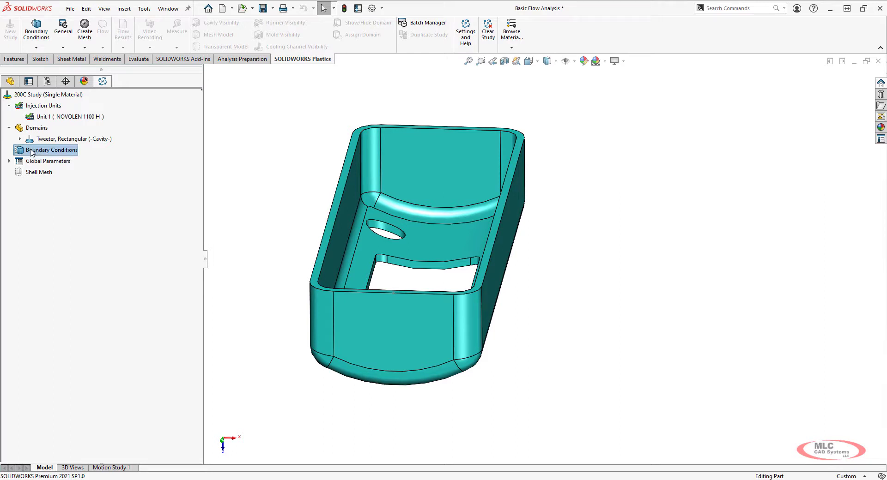
pyautogui.rightClick(42, 153)
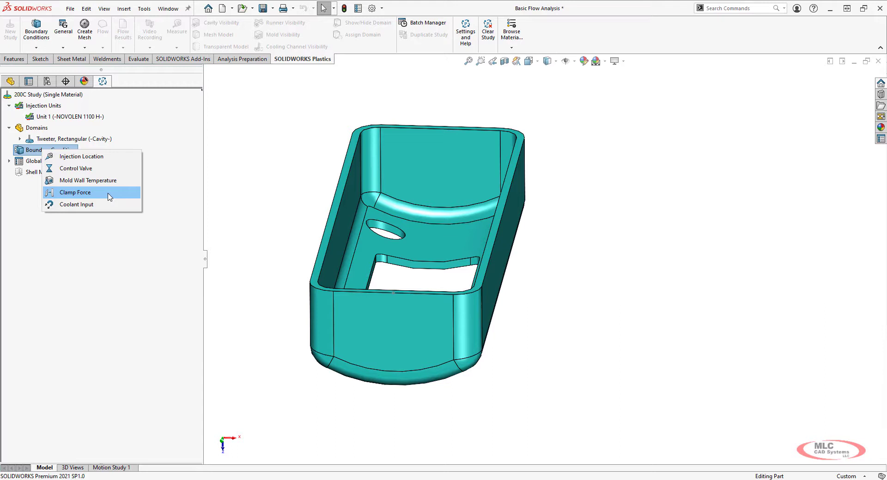
pyautogui.click(103, 159)
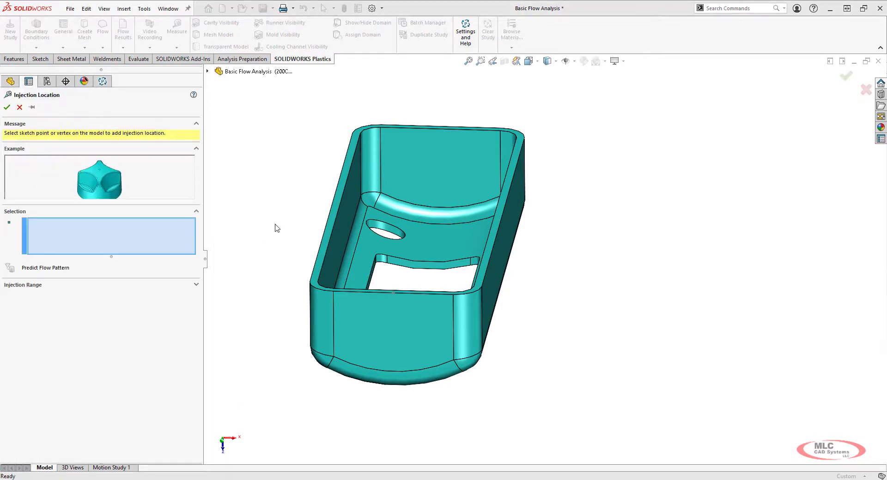
pyautogui.click(394, 293)
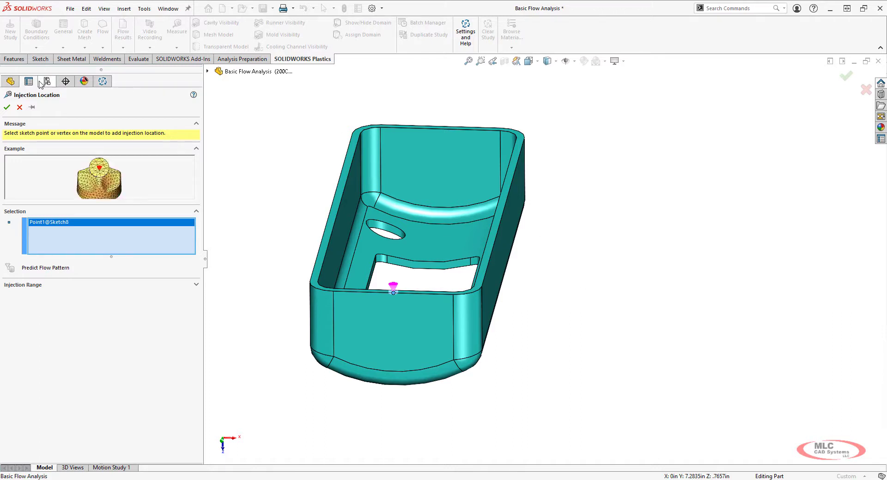
pyautogui.click(7, 107)
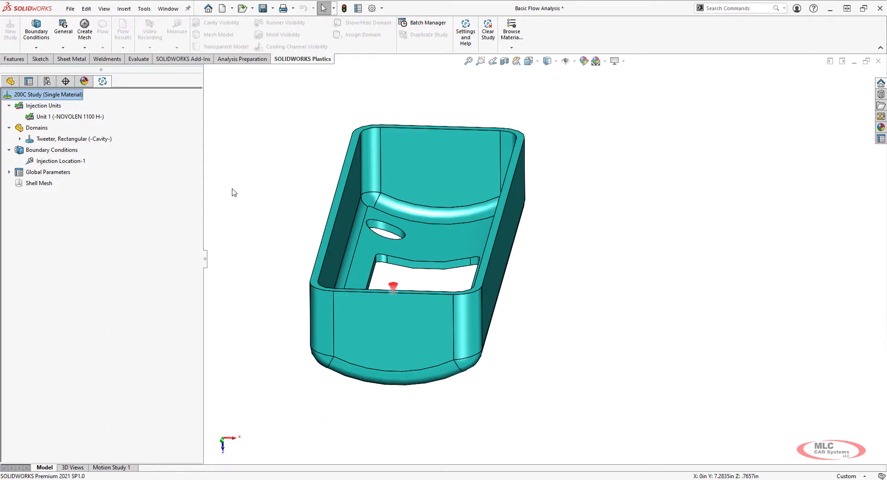
# - Create a curvature-based shell mesh of the part with the surface mesh density at its coarsest setting
pyautogui.rightClick(40, 185)
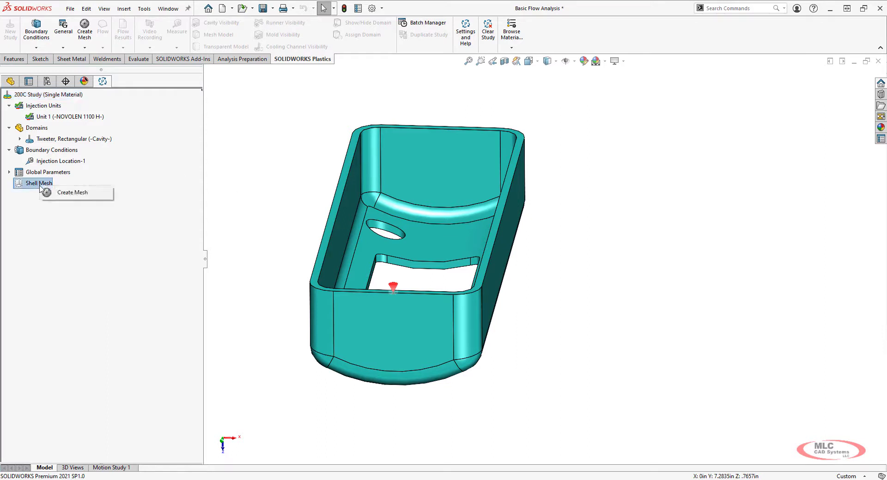
pyautogui.click(67, 194)
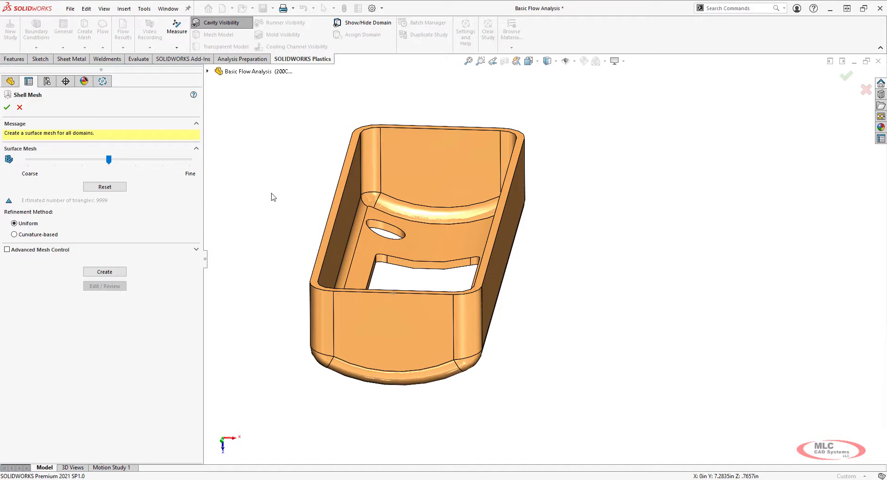
pyautogui.moveTo(109, 161); pyautogui.dragTo(27, 162)
pyautogui.click(8, 108)
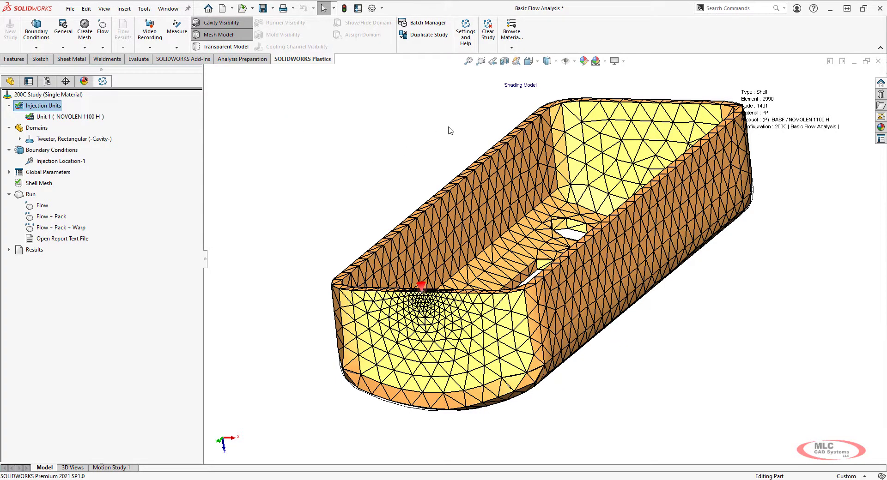
# - Inspect the coarse mesh around the injection point, openings and rounded corners for deviation from the part's true outline
pyautogui.moveTo(448, 130); pyautogui.dragTo(438, 172, button='middle')
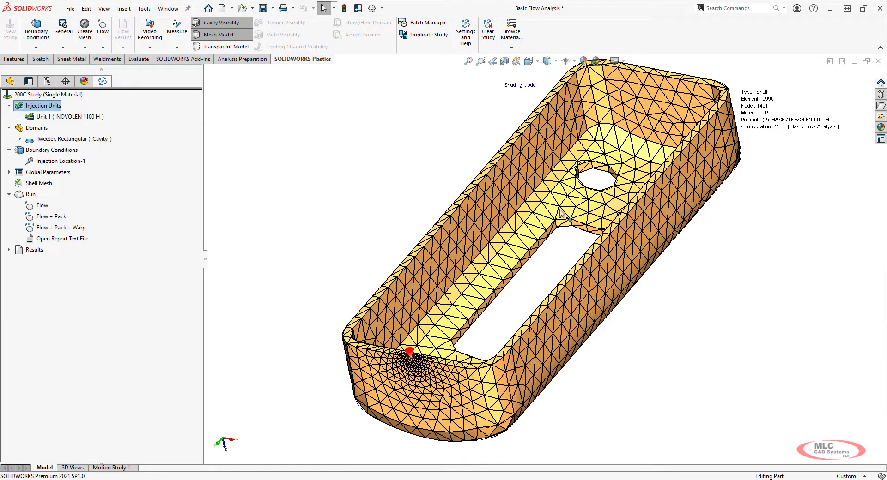
pyautogui.scroll(3, 561, 213)
pyautogui.moveTo(583, 178); pyautogui.dragTo(592, 207, button='middle')
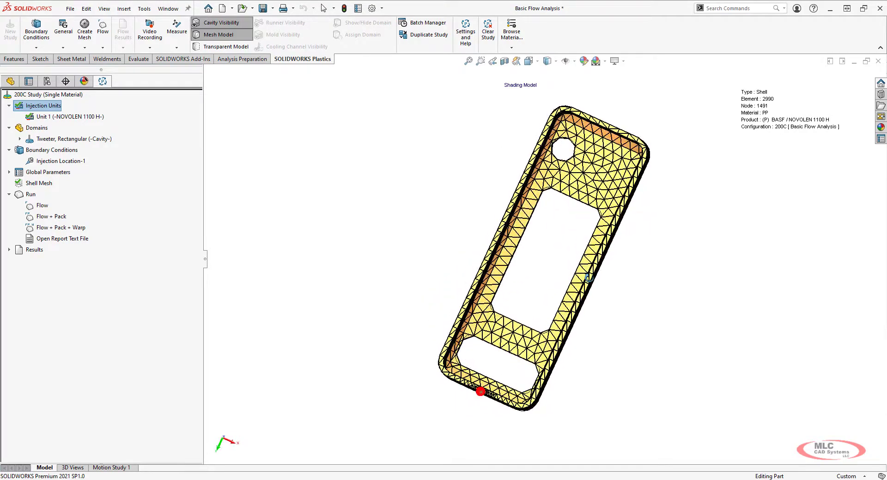
pyautogui.scroll(5, 555, 175)
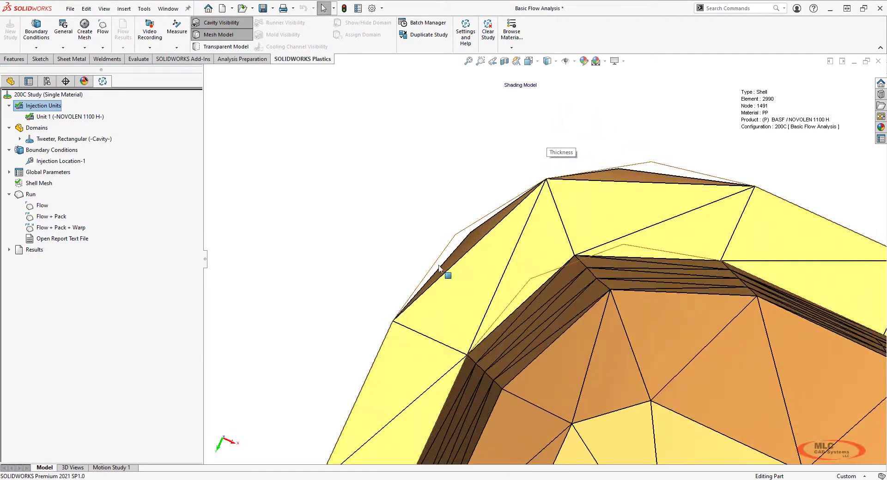
pyautogui.scroll(-5, 519, 287)
pyautogui.moveTo(518, 296); pyautogui.dragTo(530, 156, button='middle')
pyautogui.moveTo(553, 306); pyautogui.dragTo(300, 225, button='middle')
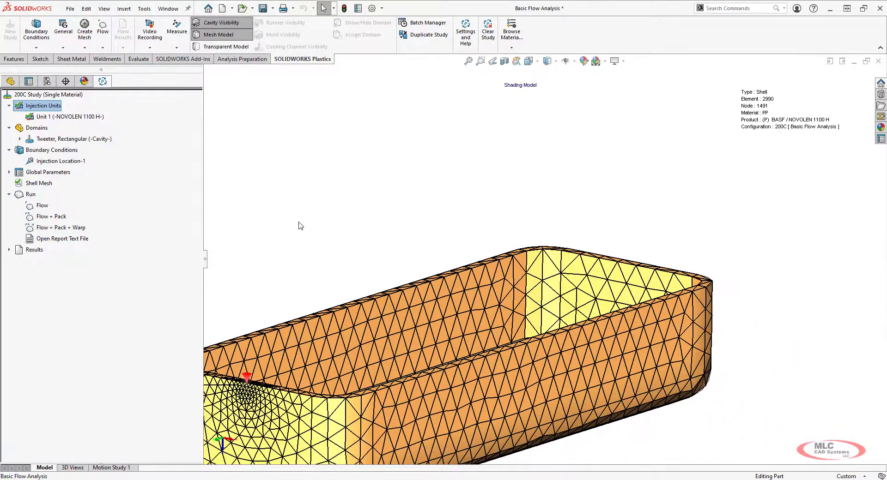
# - Recreate the shell mesh with a finer surface mesh, setting the density near the middle of the coarse-to-fine range
pyautogui.rightClick(38, 183)
pyautogui.click(58, 190)
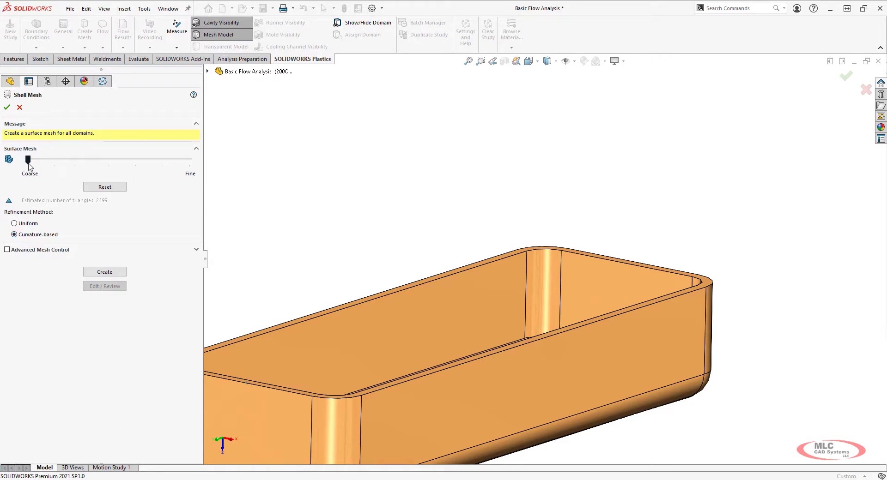
pyautogui.moveTo(28, 161); pyautogui.dragTo(102, 166)
pyautogui.click(7, 108)
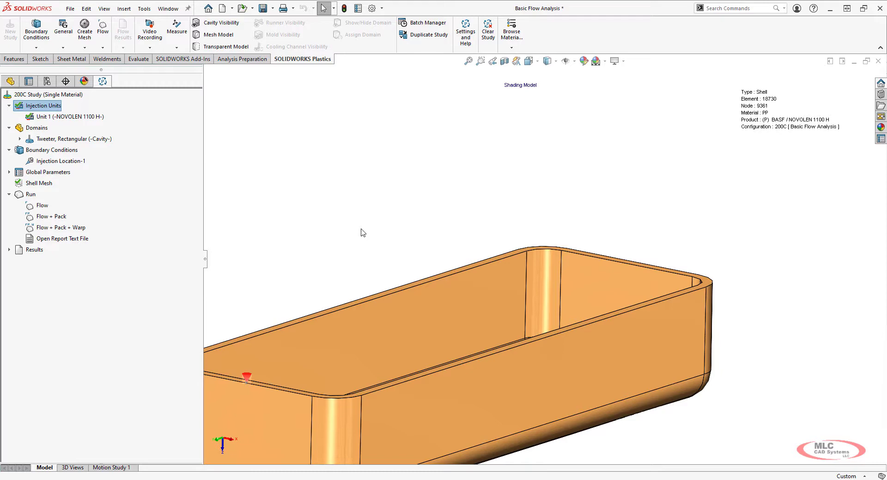
# - Run the Flow analysis and move the Analysis Manager window clear of the part
pyautogui.scroll(6, 363, 233)
pyautogui.moveTo(442, 201); pyautogui.dragTo(431, 251, button='middle')
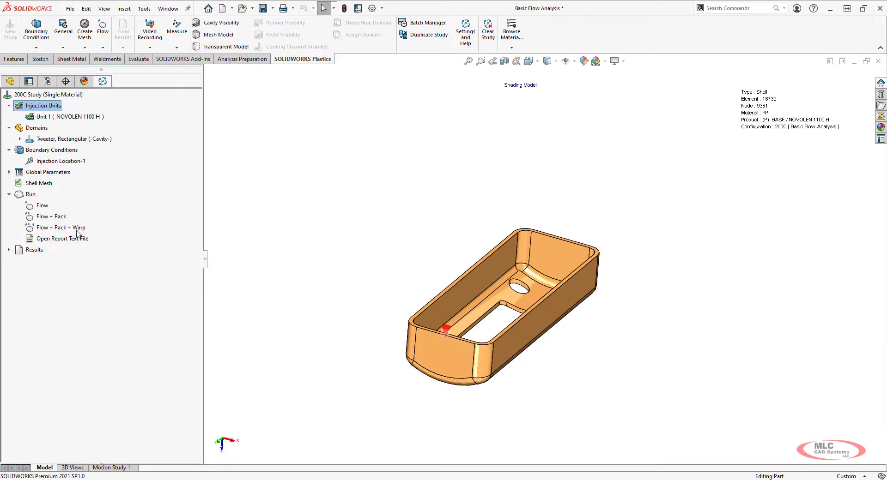
pyautogui.moveTo(42, 206); pyautogui.dragTo(66, 221)
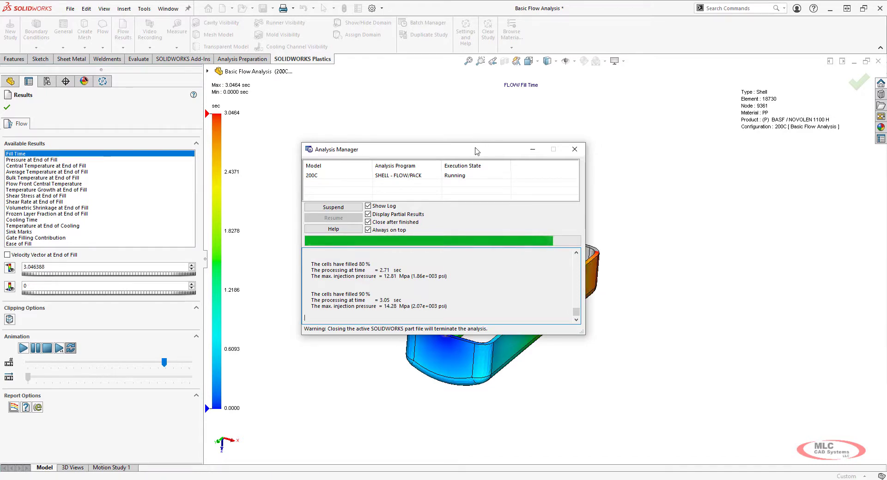
pyautogui.moveTo(477, 151); pyautogui.dragTo(776, 214)
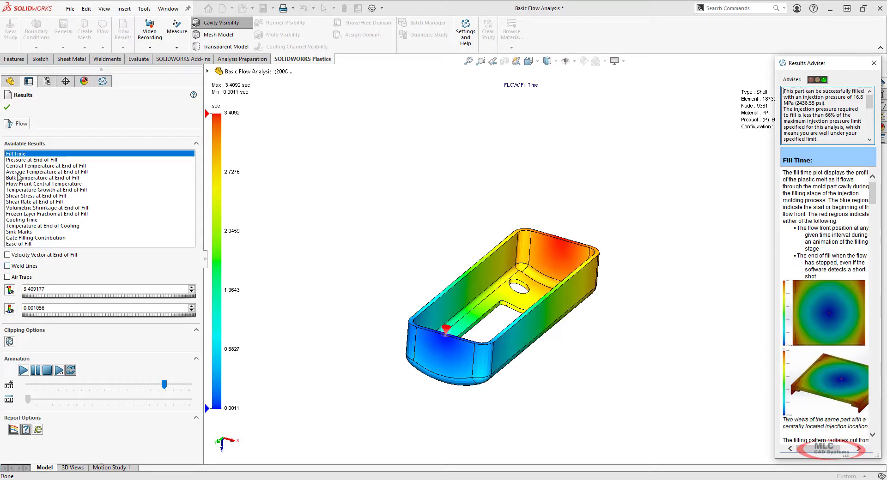
# - Play the Fill Time animation, view the filling pattern from inside the part, and stop the playback
pyautogui.click(23, 370)
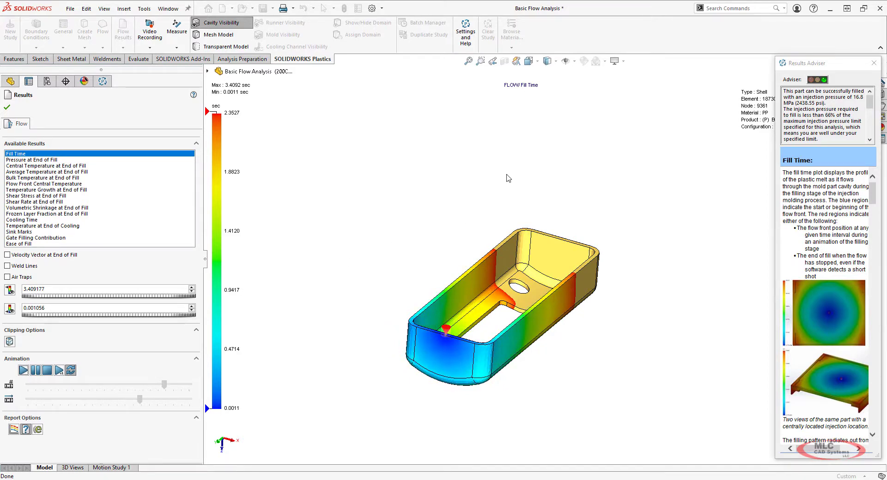
pyautogui.moveTo(506, 179); pyautogui.dragTo(499, 294, button='middle')
pyautogui.scroll(1, 499, 295)
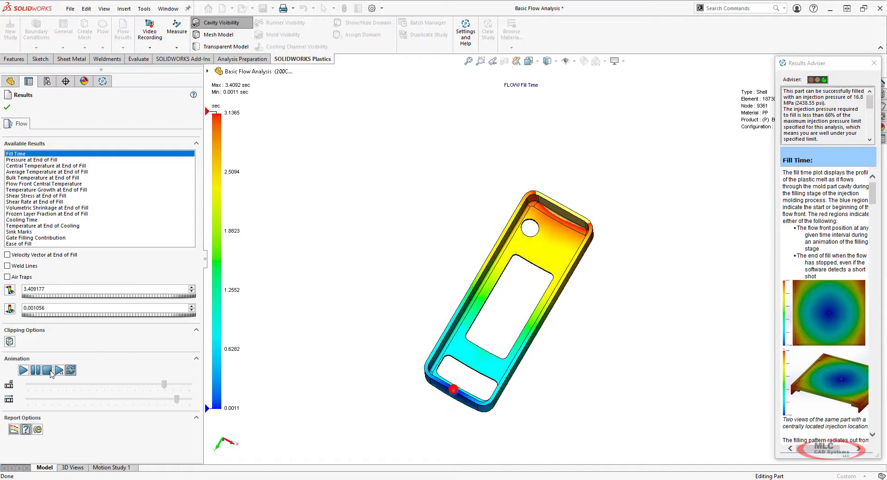
pyautogui.click(48, 370)
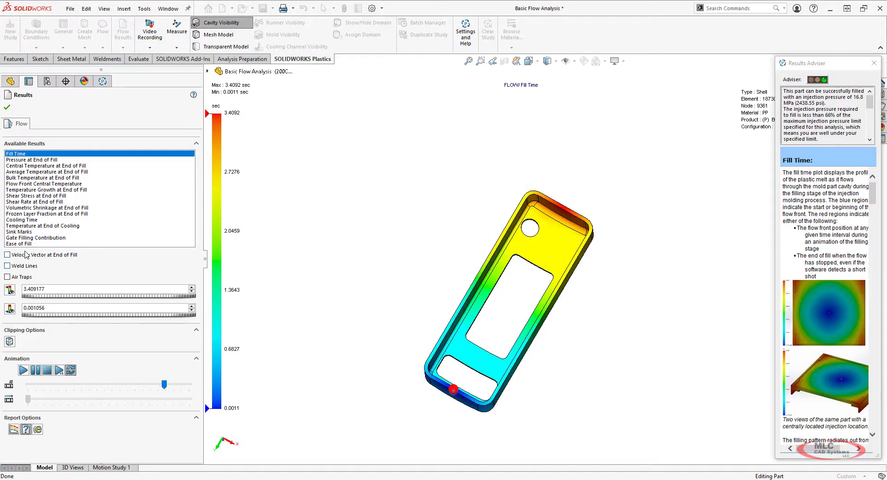
# - Display the weld lines, examine them around the part's openings, and hide them again
pyautogui.click(7, 267)
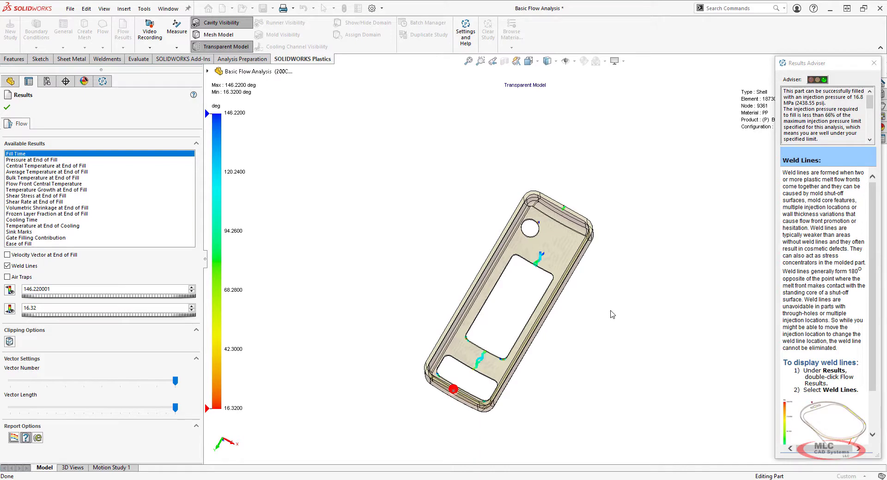
pyautogui.scroll(-5, 536, 223)
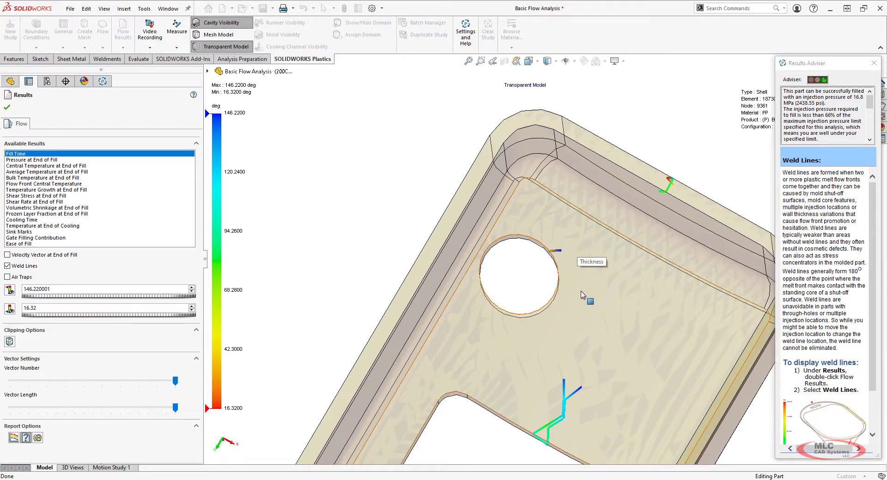
pyautogui.scroll(6, 575, 284)
pyautogui.scroll(-5, 568, 335)
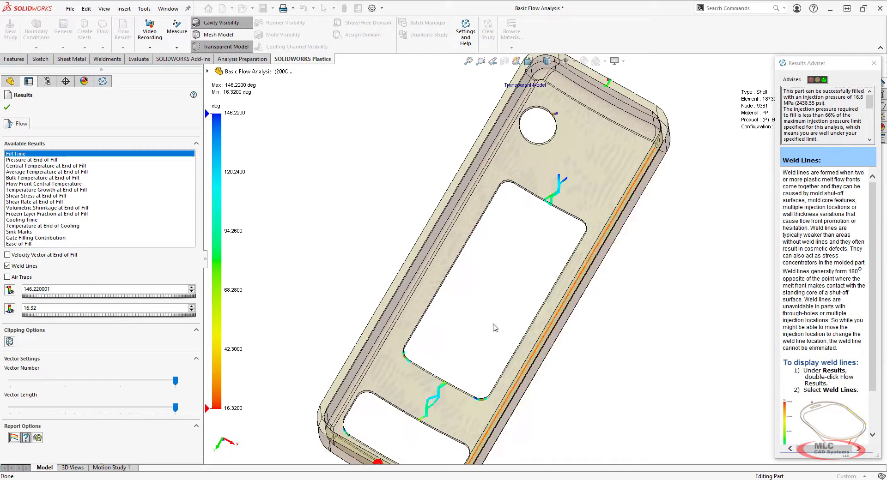
pyautogui.moveTo(550, 327); pyautogui.dragTo(499, 205, button='middle')
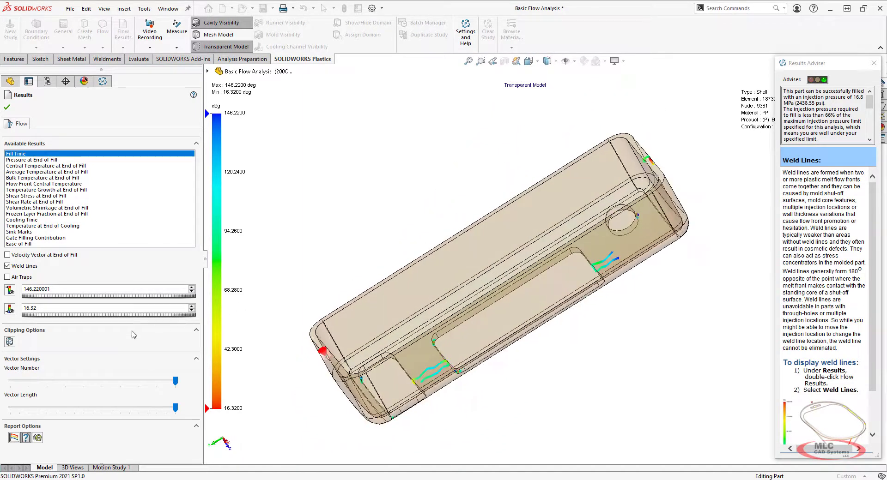
pyautogui.click(7, 266)
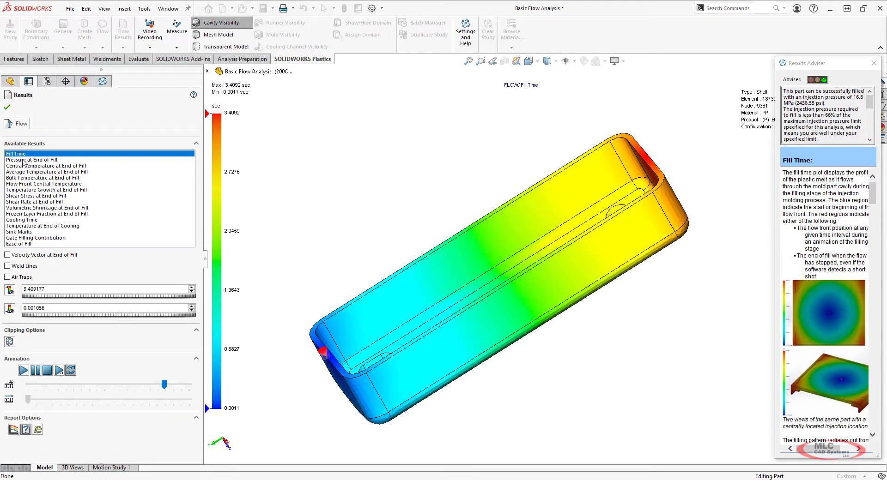
# - Show the Ease of Fill plot and read the fill assessment in the Results Adviser
pyautogui.click(26, 244)
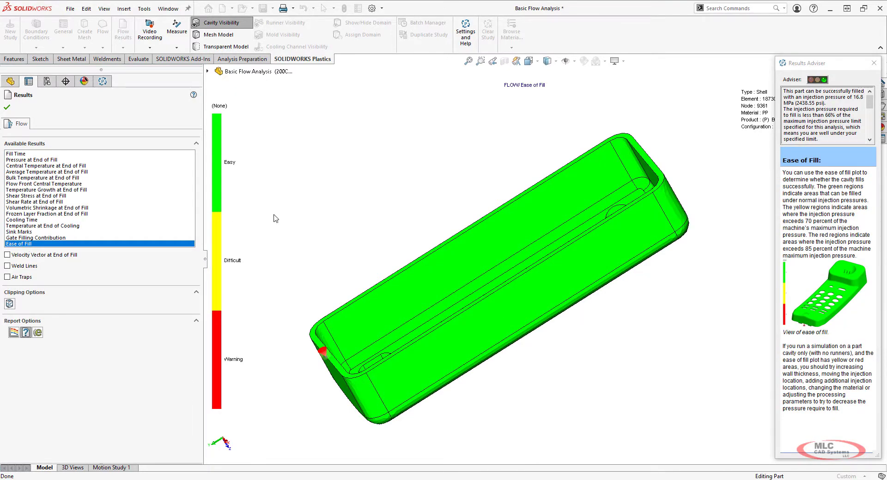
pyautogui.moveTo(348, 173); pyautogui.dragTo(367, 204, button='middle')
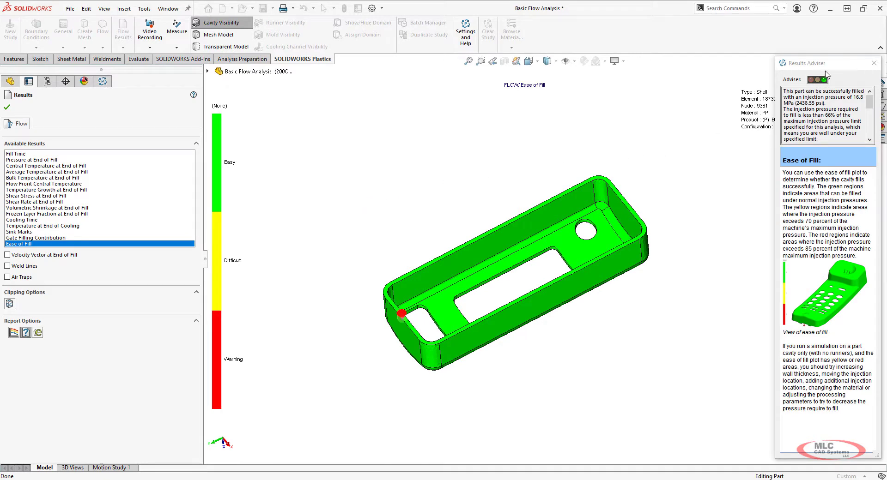
pyautogui.moveTo(827, 69); pyautogui.dragTo(708, 60)
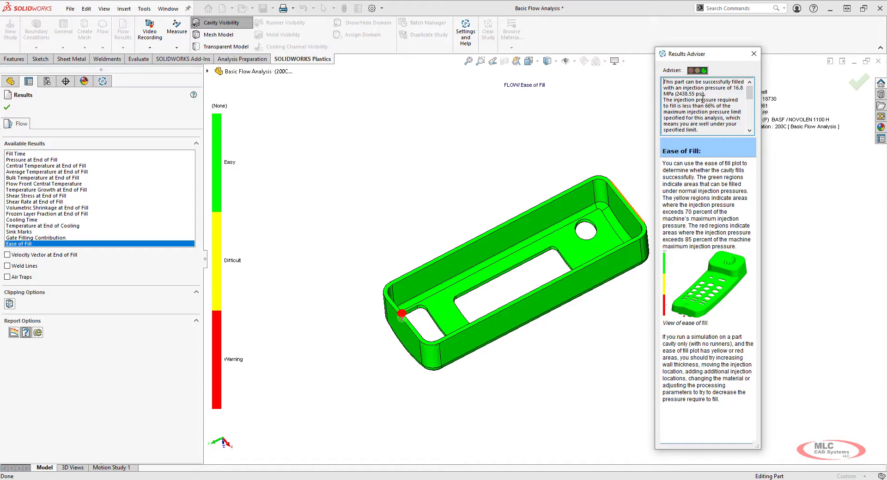
pyautogui.moveTo(716, 59); pyautogui.dragTo(844, 65)
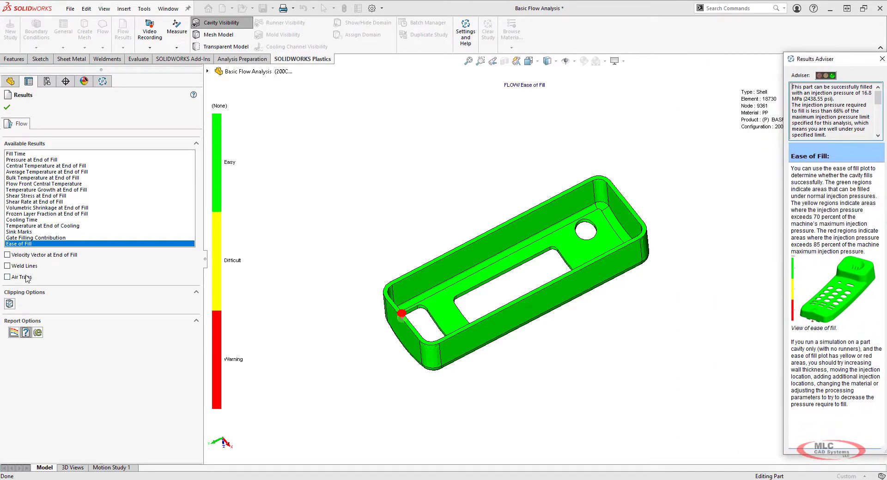
# - Show the Sink Marks plot and examine the edges of the part's openings
pyautogui.click(26, 233)
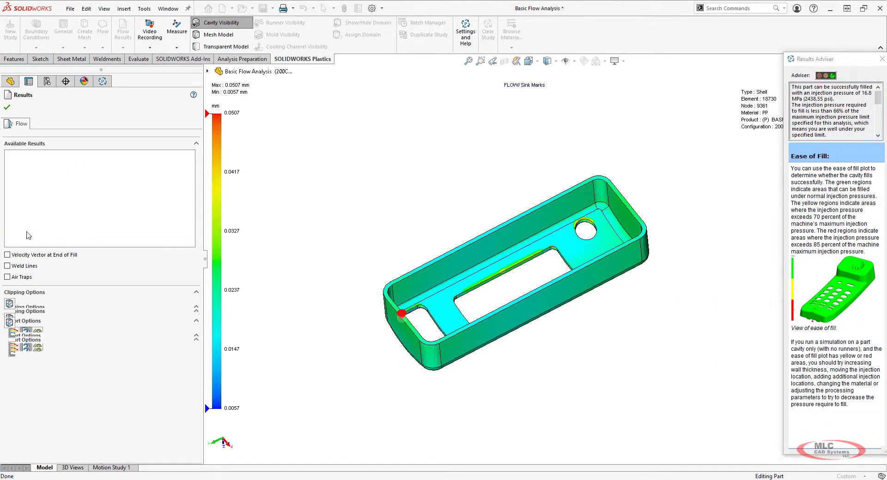
pyautogui.scroll(-4, 533, 282)
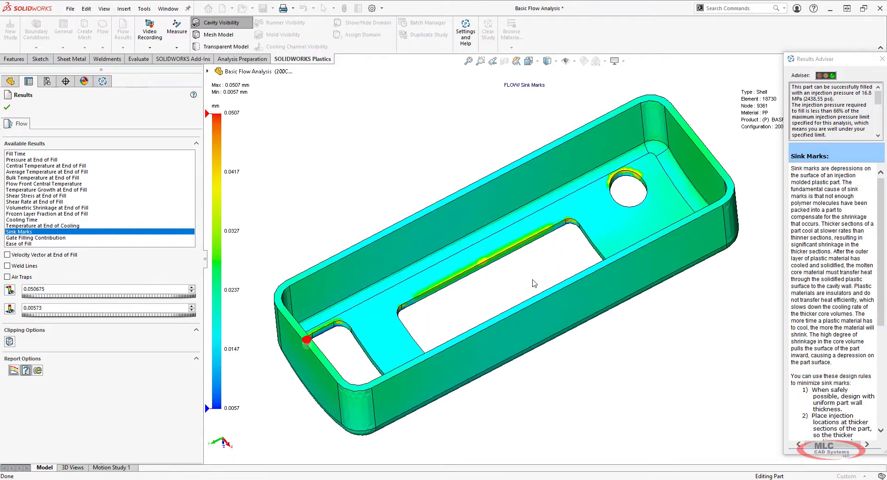
pyautogui.moveTo(533, 282); pyautogui.dragTo(465, 358, button='middle')
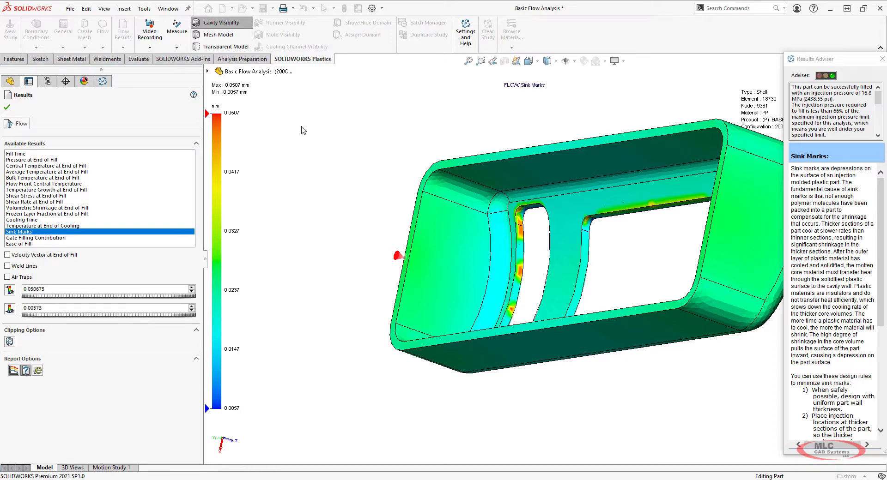
# - Review the Temperature at End of Cooling, Cooling Time and Shear Stress at End of Fill plots
pyautogui.click(22, 225)
pyautogui.moveTo(359, 283); pyautogui.dragTo(449, 160, button='middle')
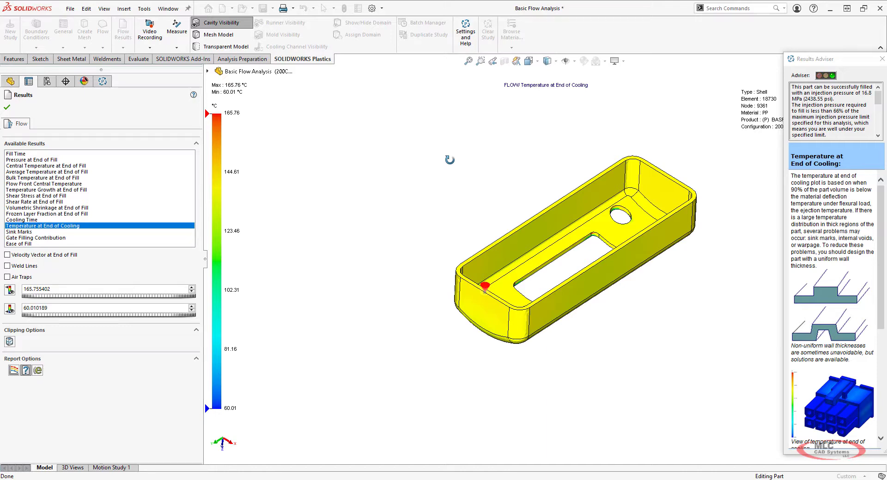
pyautogui.click(13, 220)
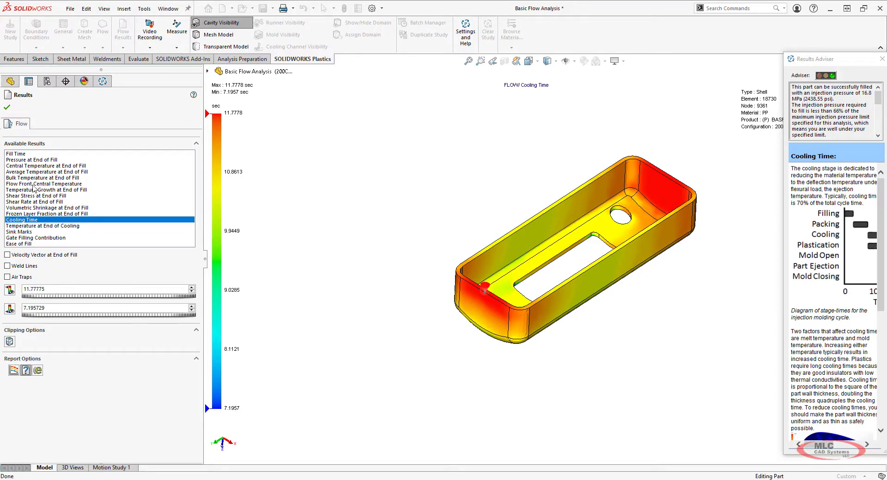
pyautogui.click(23, 196)
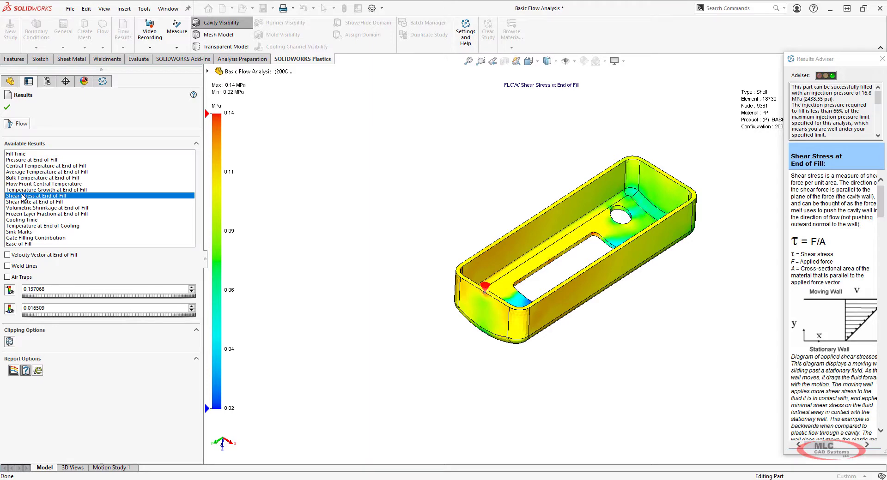
# - Show the Fill Time plot and play its filling animation
pyautogui.click(36, 154)
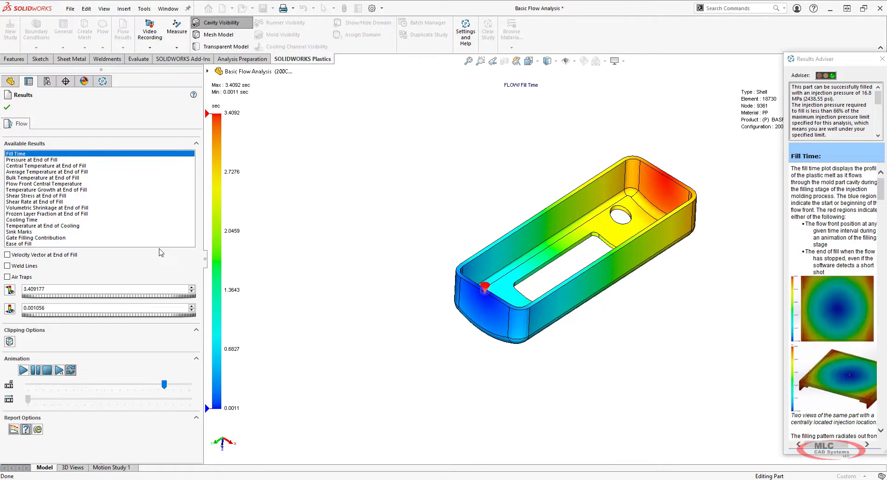
pyautogui.click(23, 370)
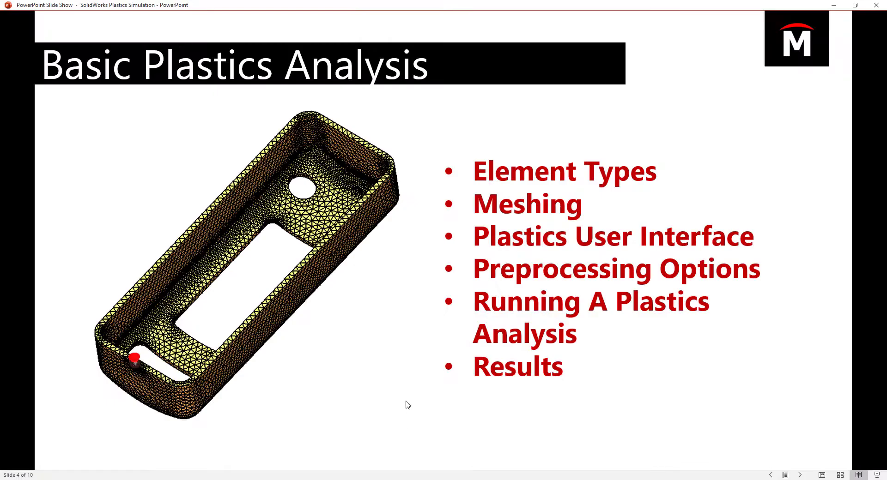
pyautogui.click(406, 401)
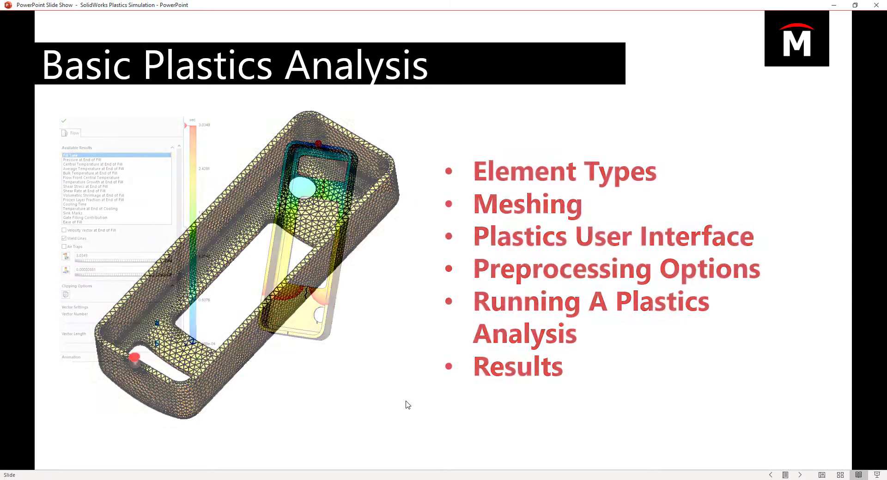
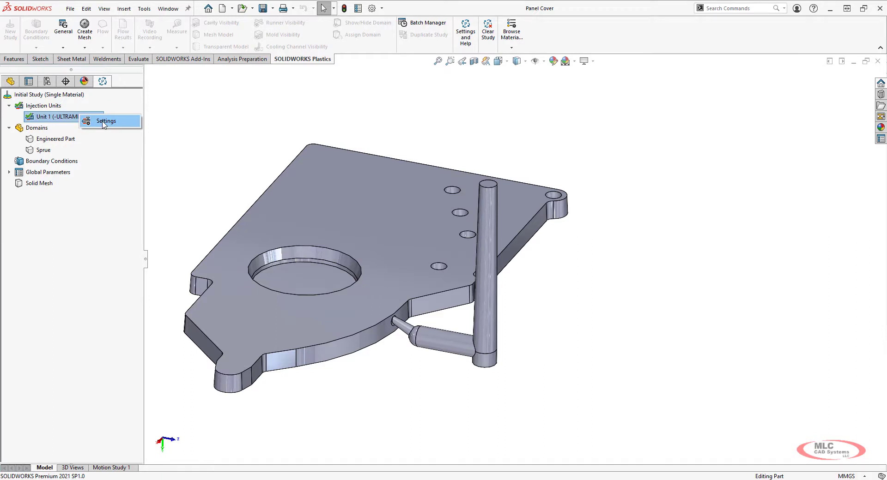
# - Switch the pressure holding time of injection Unit 1 from automatic to manual and set it to 40 seconds
pyautogui.click(104, 122)
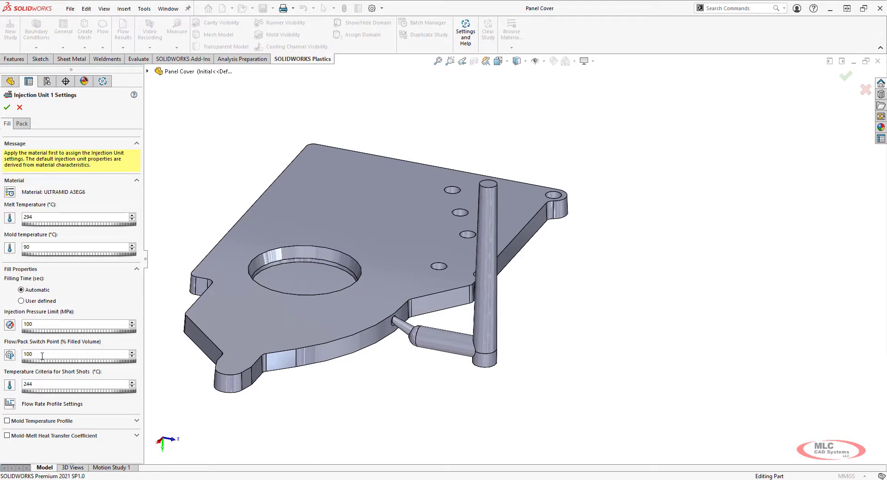
pyautogui.click(22, 124)
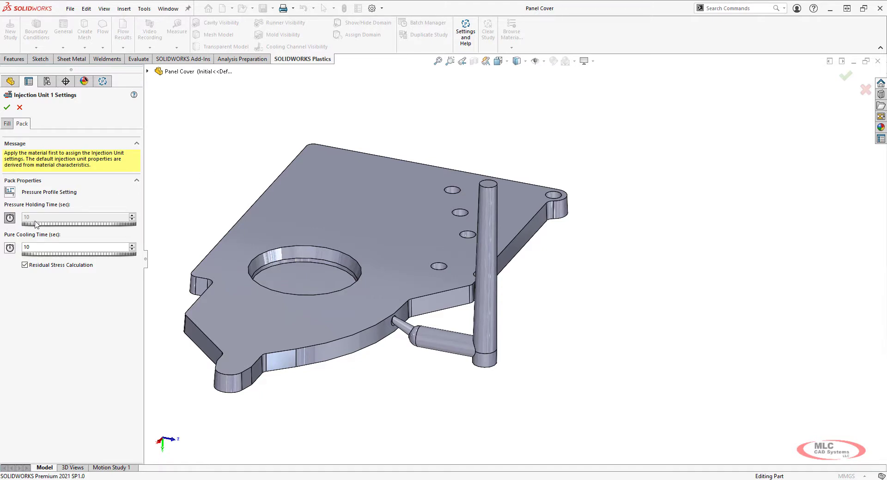
pyautogui.click(10, 218)
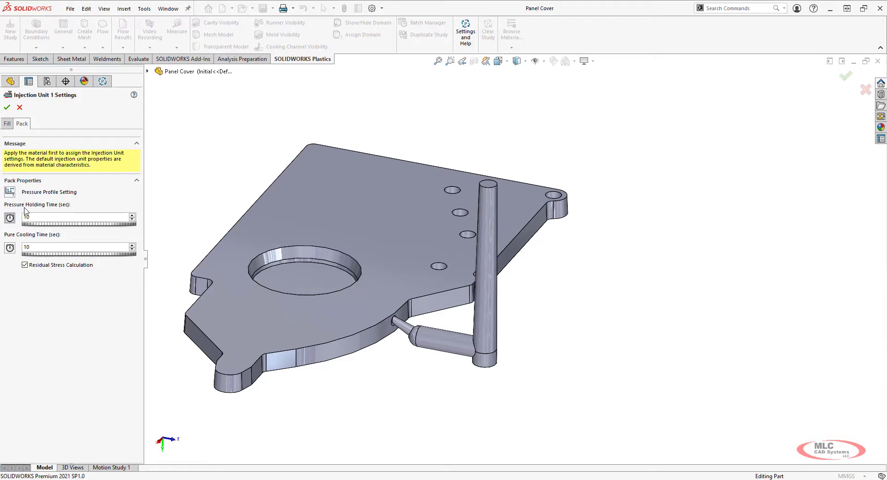
pyautogui.doubleClick(57, 215)
pyautogui.write('40')
pyautogui.click(8, 109)
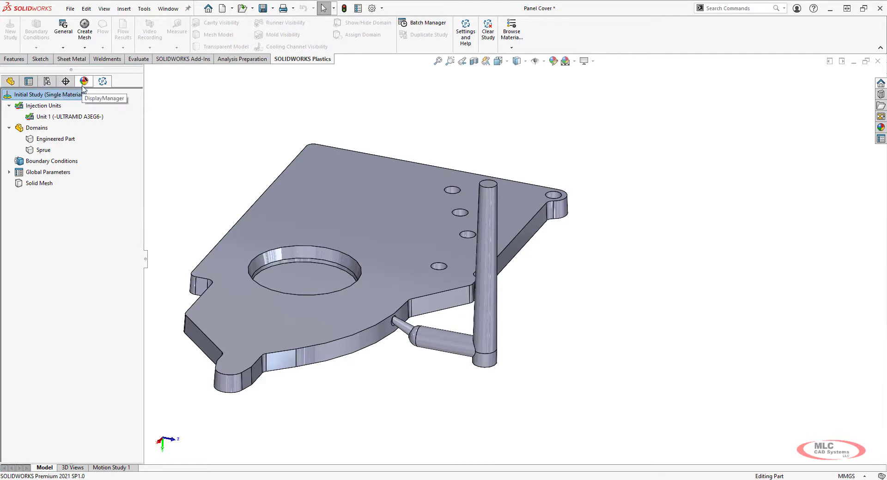
# - Activate the "larger gate" configuration of the Panel Cover and show its Plastics study
pyautogui.click(47, 83)
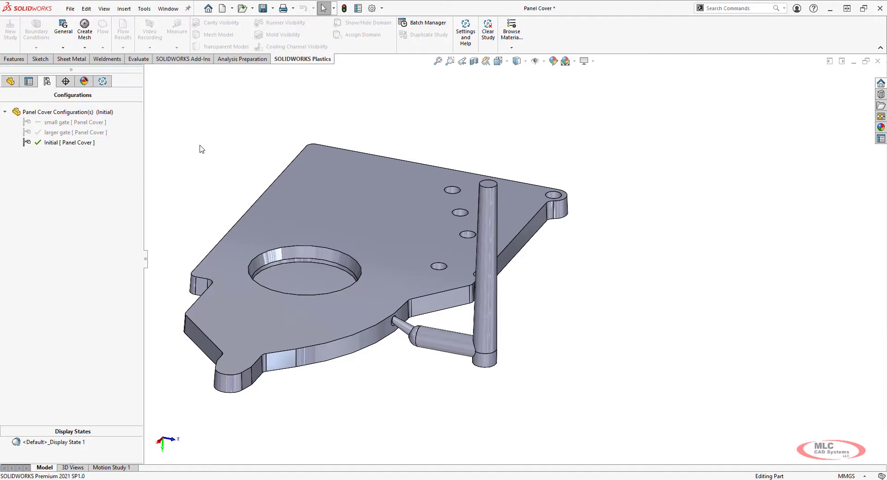
pyautogui.doubleClick(74, 132)
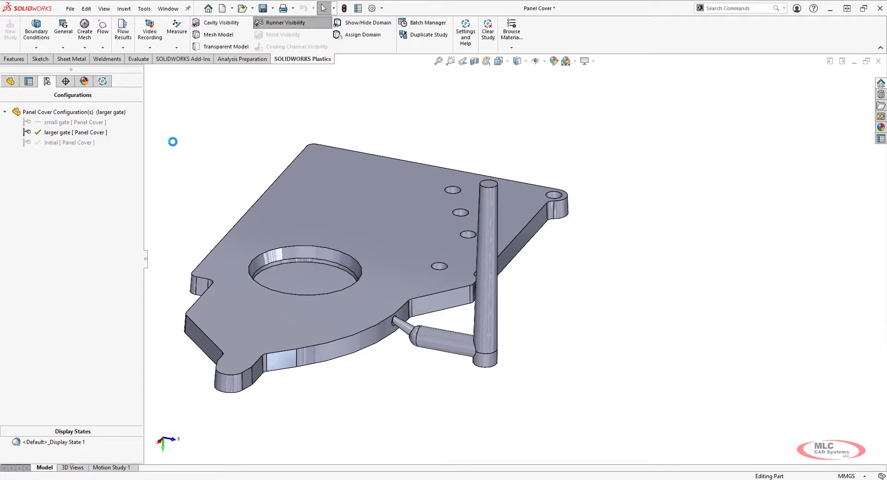
pyautogui.click(102, 81)
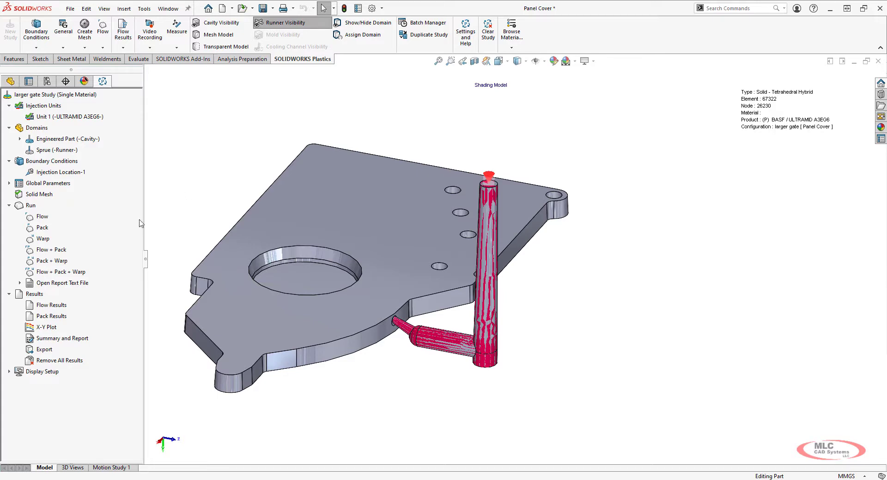
# - Open the study's X-Y plot of Max. Inlet Pressure and enlarge the graph to examine the pressure over time
pyautogui.click(48, 328)
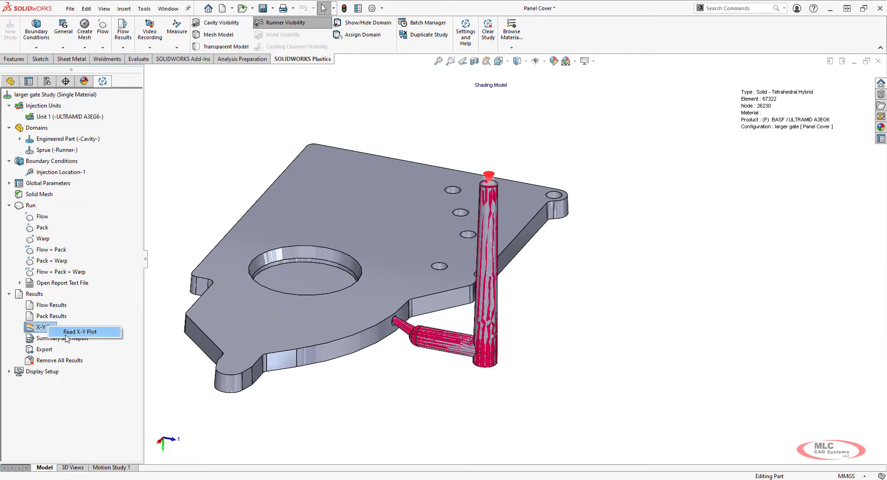
pyautogui.click(67, 334)
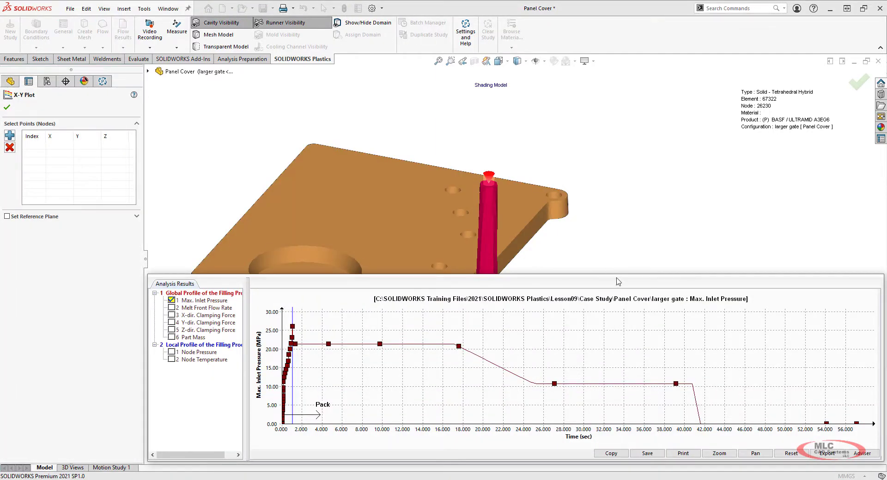
pyautogui.moveTo(616, 276); pyautogui.dragTo(616, 103)
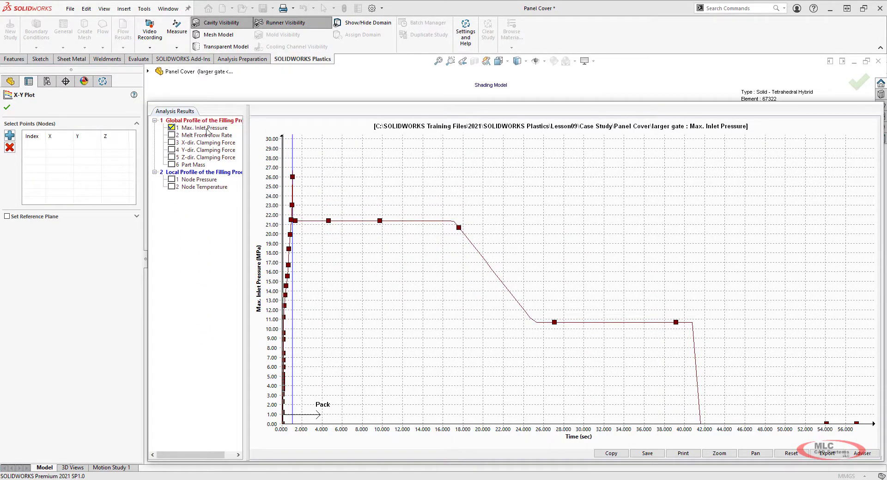
# - Plot the Part Mass over time, examine the curve around 20 seconds, and close the X-Y plot
pyautogui.click(172, 165)
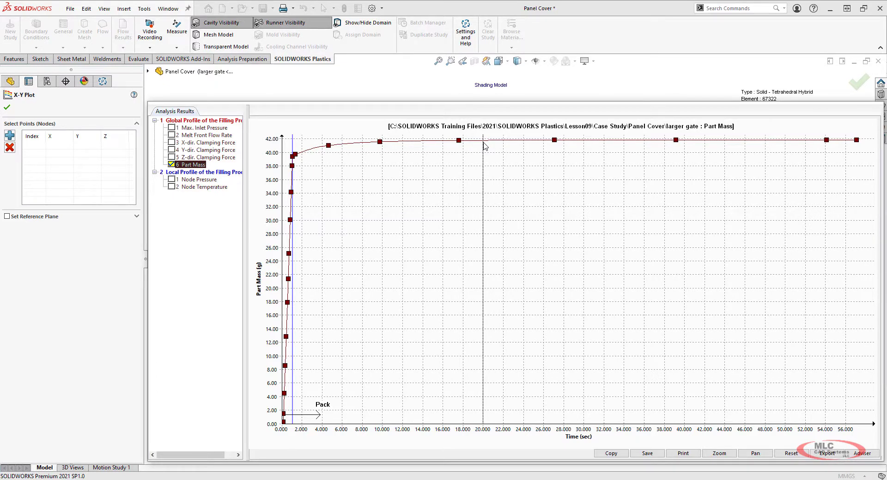
pyautogui.moveTo(484, 143)
pyautogui.mouseDown()
pyautogui.moveTo(492, 138)
pyautogui.moveTo(483, 133)
pyautogui.mouseUp()
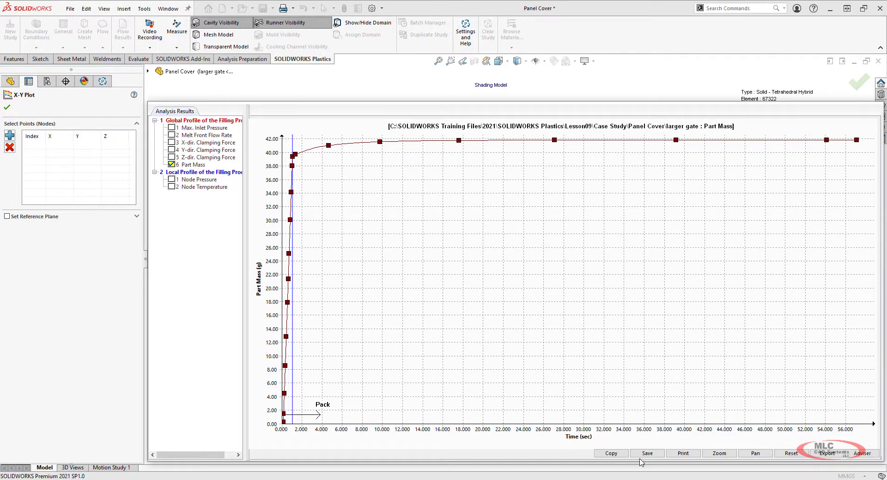
pyautogui.click(42, 304)
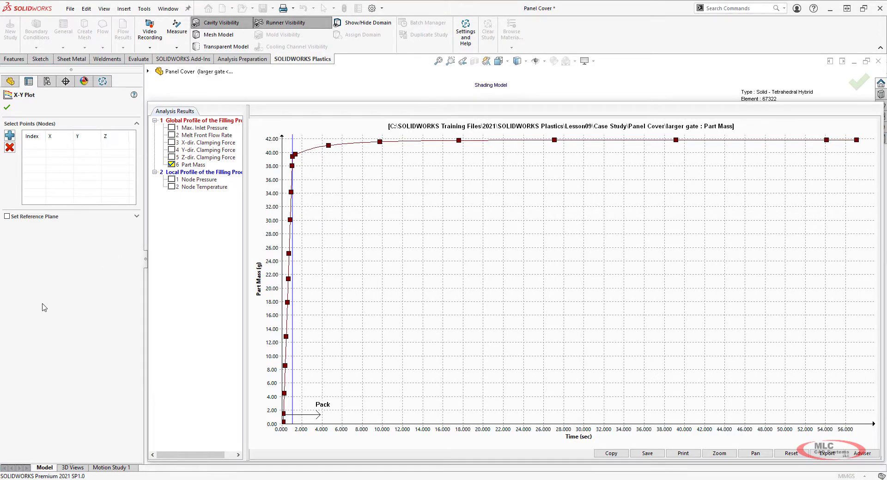
pyautogui.press('Escape')
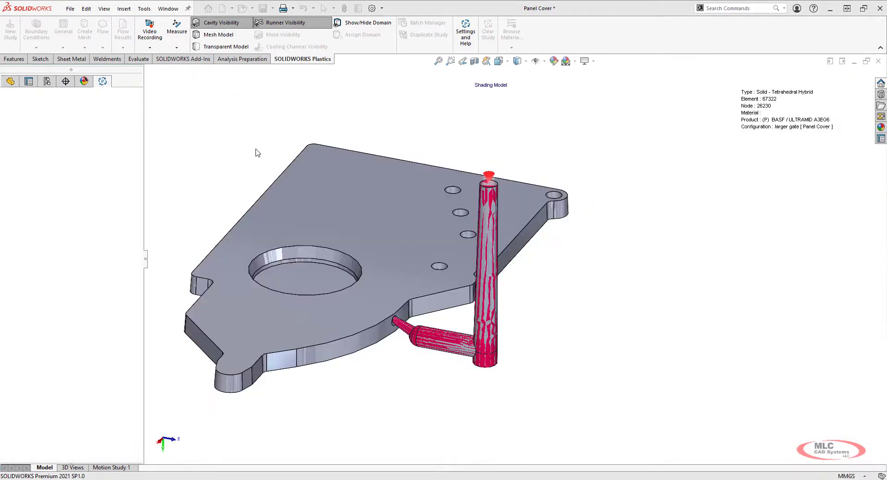
# - Load the pack results, showing Pressure at End of Packing, and hide the runner system
pyautogui.rightClick(60, 317)
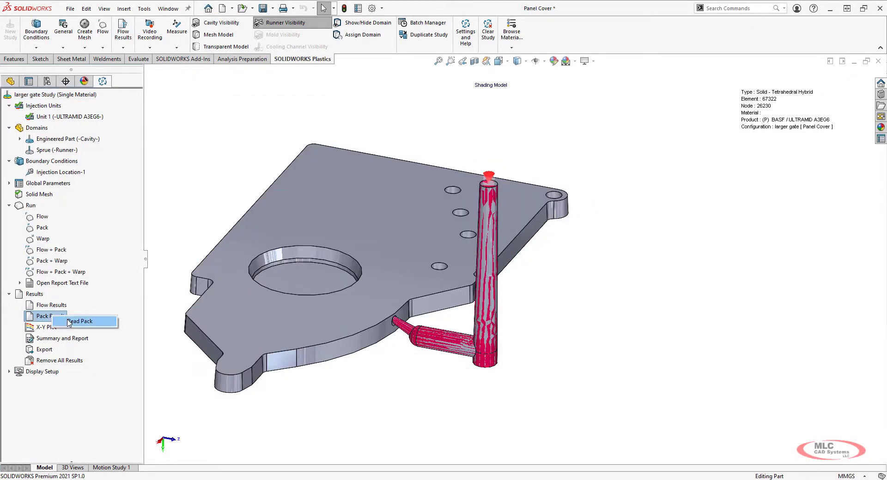
pyautogui.click(70, 322)
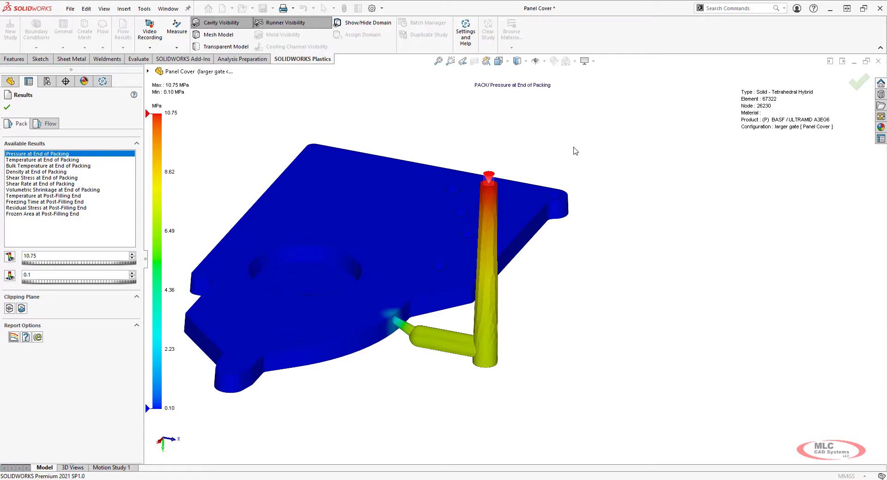
pyautogui.click(276, 23)
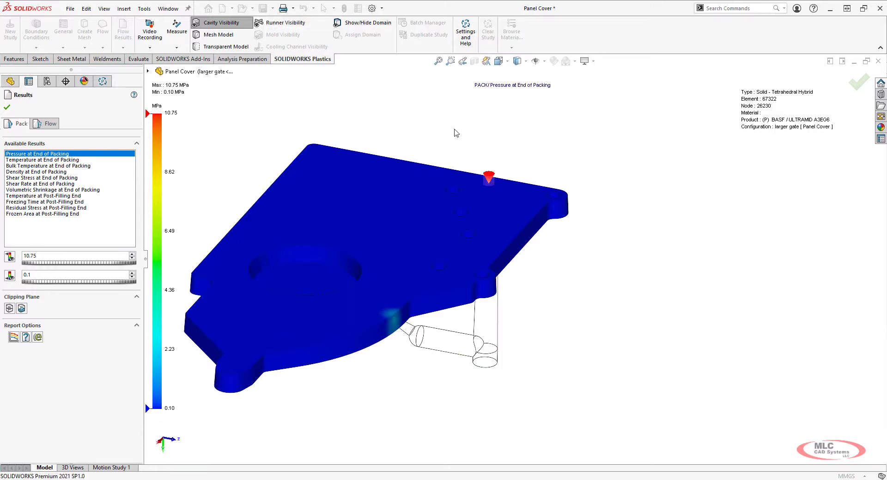
# - Show the Volumetric Shrinkage at End of Packing plot and examine the area where the gate meets the part
pyautogui.click(70, 190)
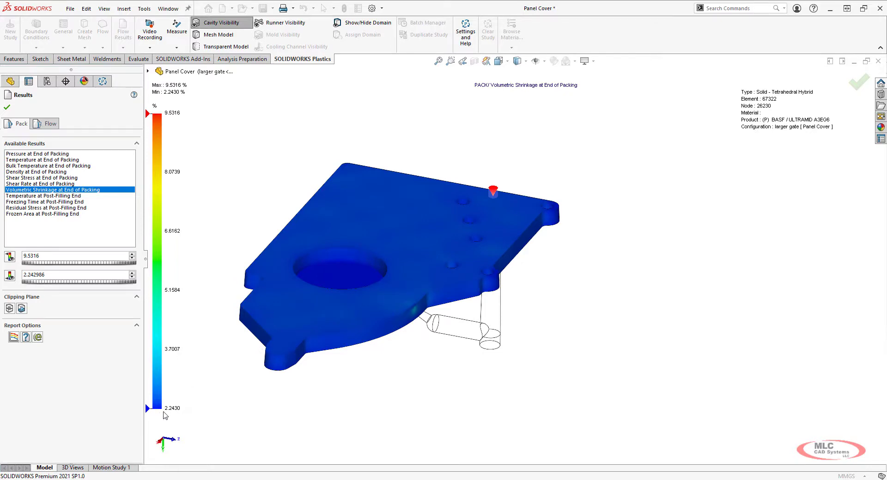
pyautogui.scroll(-10, 428, 294)
pyautogui.click(523, 269)
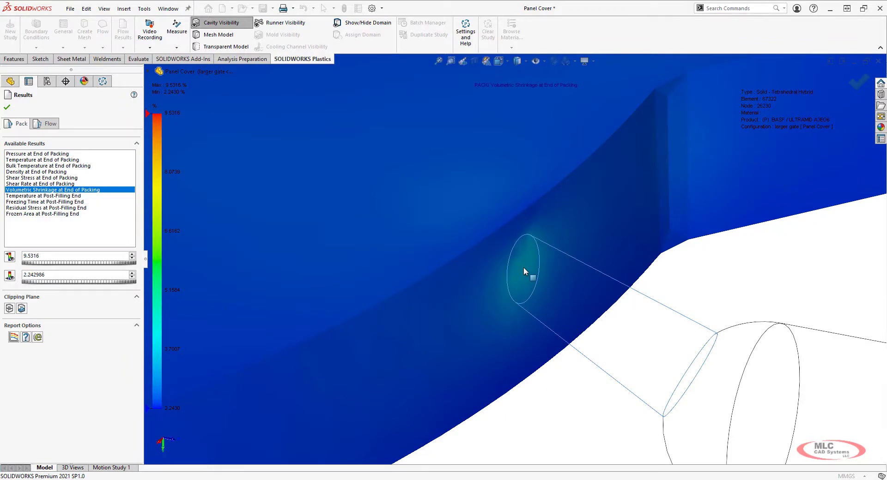
pyautogui.scroll(5, 523, 267)
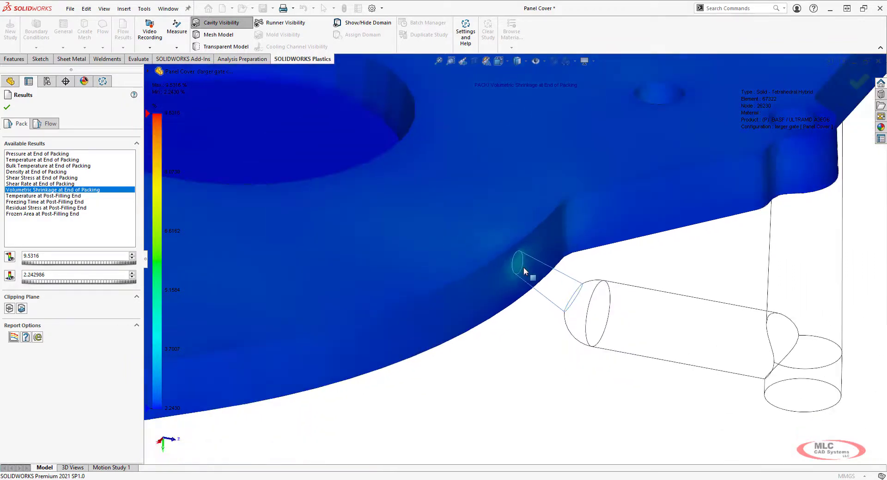
pyautogui.scroll(5, 524, 270)
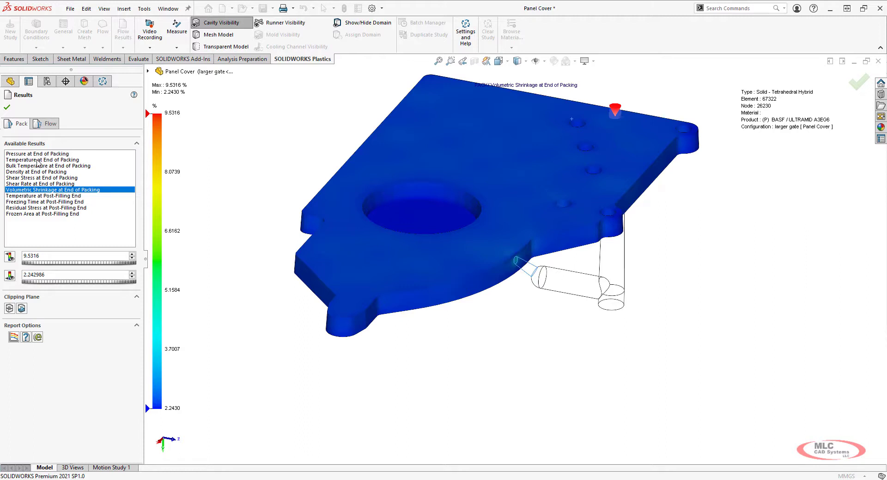
# - Review the Temperature at End of Packing plot and the Temperature at Post-Filling End plot
pyautogui.click(38, 159)
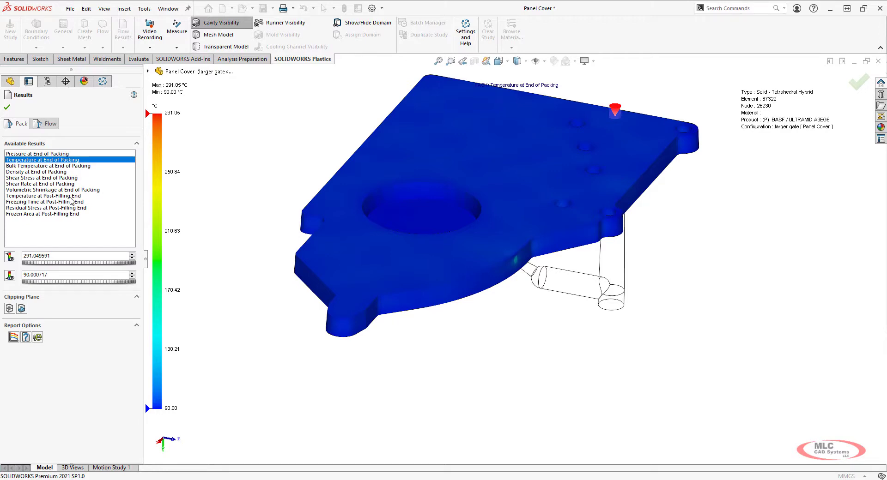
pyautogui.click(70, 196)
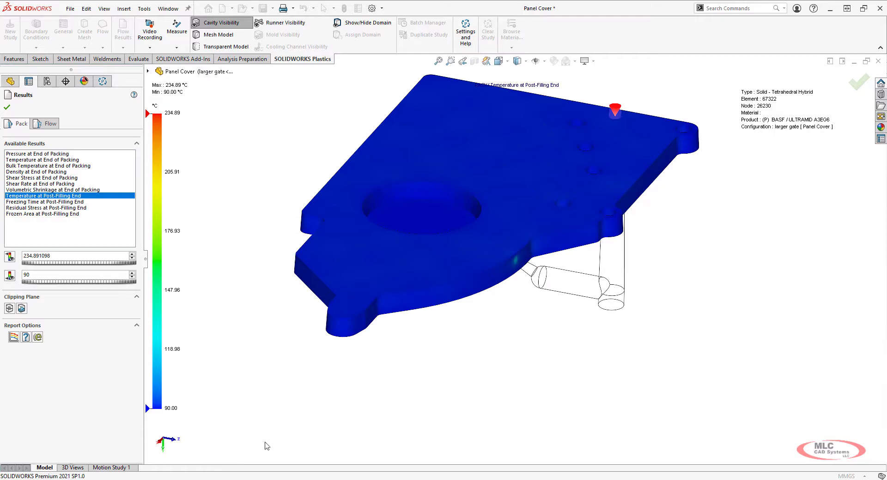
pyautogui.scroll(4, 385, 171)
pyautogui.scroll(-2, 363, 147)
pyautogui.scroll(-2, 741, 361)
pyautogui.moveTo(745, 273)
pyautogui.mouseDown(button='middle')
pyautogui.moveTo(743, 228)
pyautogui.moveTo(739, 257)
pyautogui.mouseUp(button='middle')
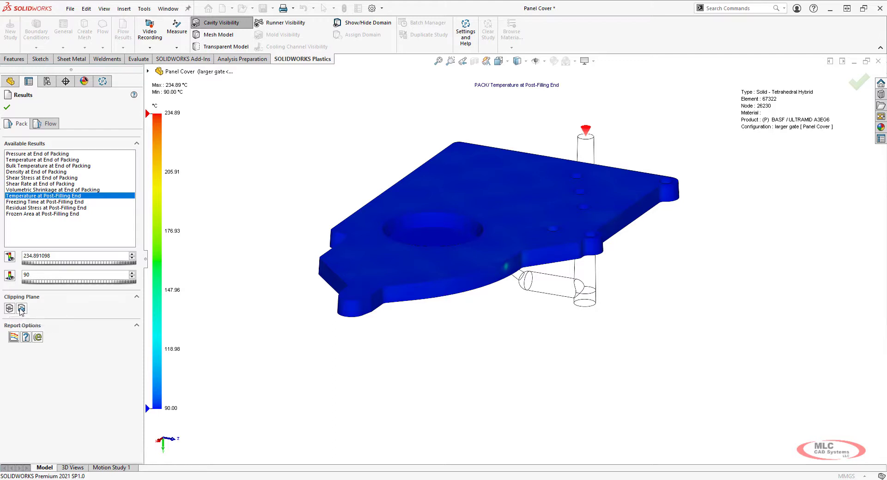
# - Section the Temperature at Post-Filling End plot with the Top Plane, switch to the Right Plane, and examine the cut through the part and runner
pyautogui.moveTo(557, 339); pyautogui.dragTo(630, 318, button='middle')
pyautogui.moveTo(631, 369); pyautogui.dragTo(629, 432, button='middle')
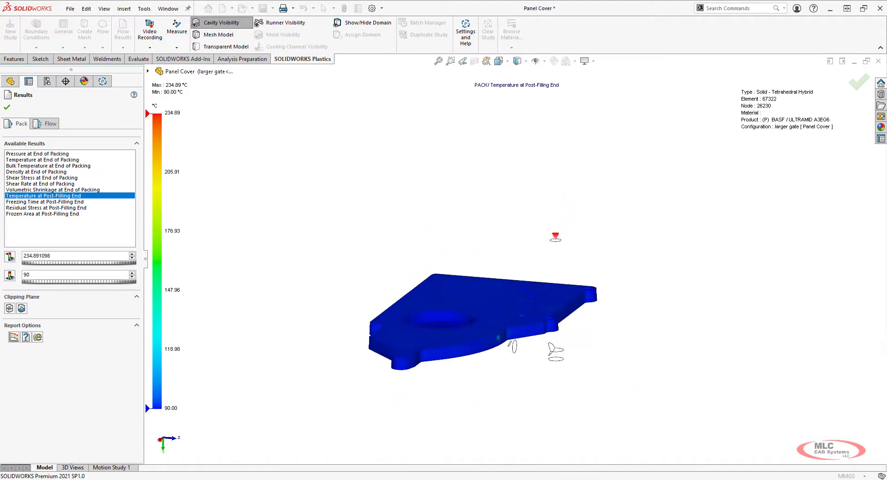
pyautogui.moveTo(632, 331); pyautogui.dragTo(617, 361, button='middle')
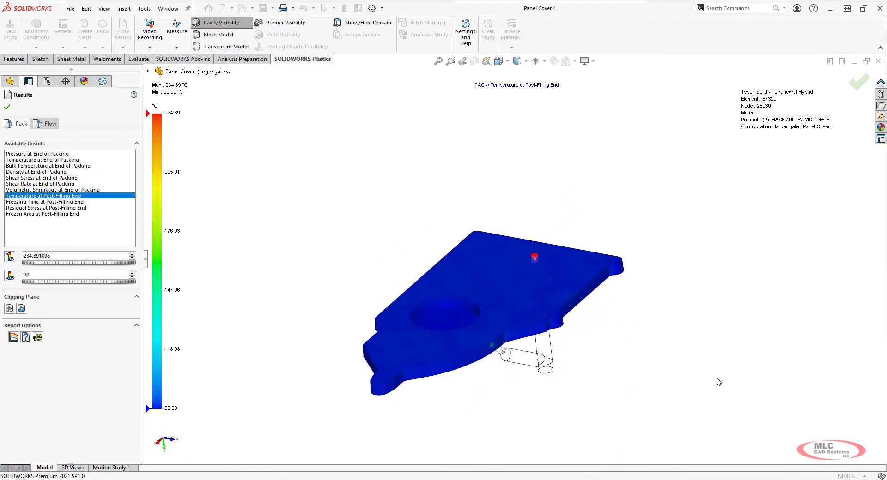
pyautogui.scroll(-1, 713, 390)
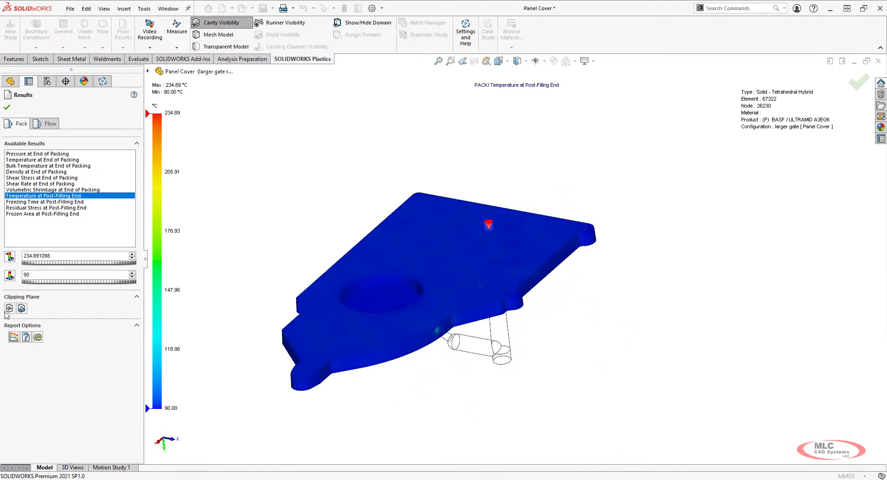
pyautogui.click(9, 309)
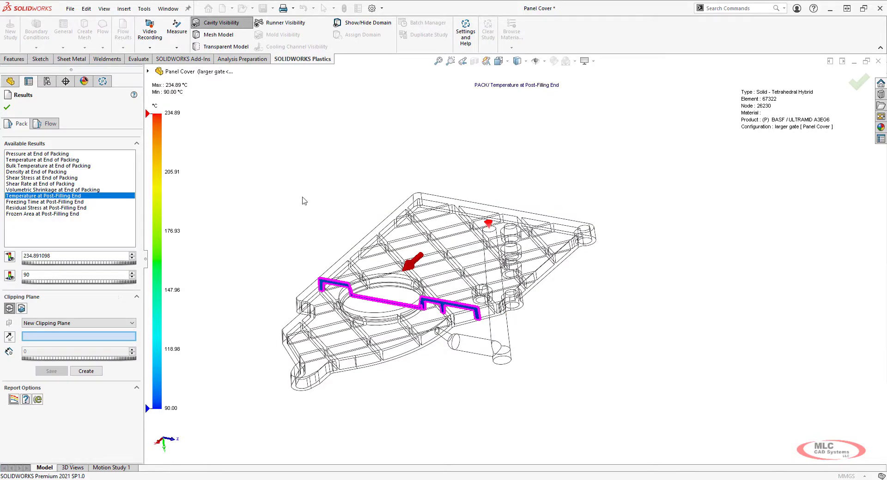
pyautogui.click(148, 72)
pyautogui.click(189, 163)
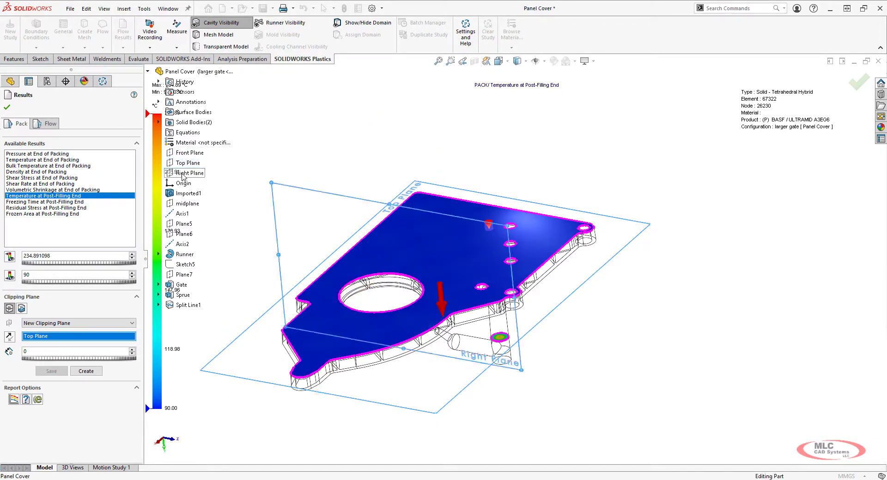
pyautogui.click(185, 173)
pyautogui.moveTo(432, 284); pyautogui.dragTo(464, 221, button='middle')
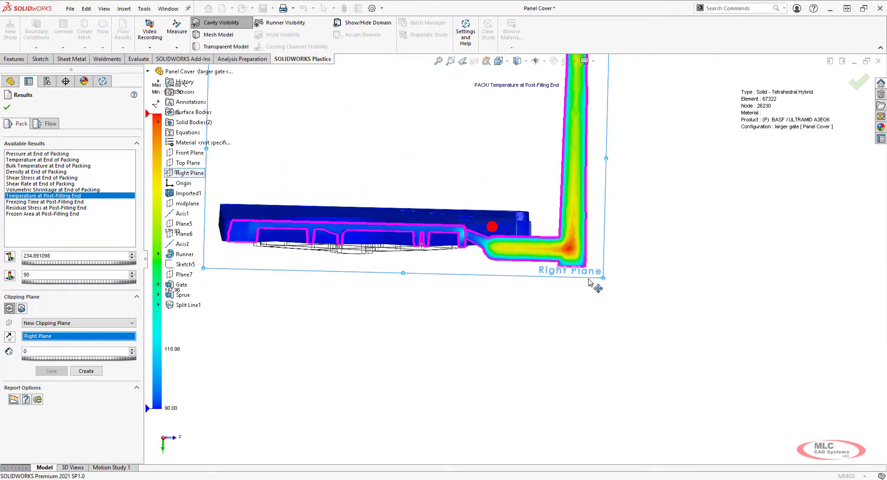
pyautogui.scroll(2, 520, 295)
pyautogui.moveTo(513, 294); pyautogui.dragTo(490, 322, button='middle')
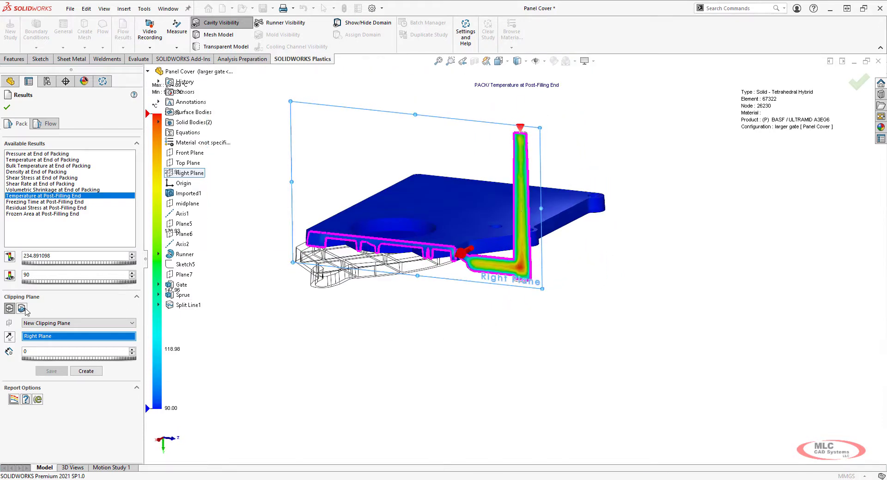
# - Turn off the clipping plane and isolate only the regions of the Temperature at Post-Filling End plot at 225 °C and above
pyautogui.click(22, 309)
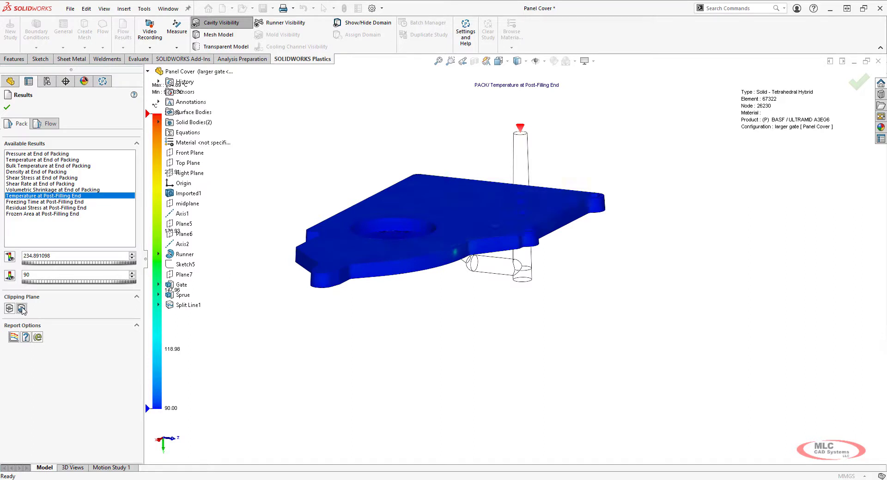
pyautogui.click(21, 309)
pyautogui.moveTo(44, 275); pyautogui.dragTo(20, 276)
pyautogui.write('225')
pyautogui.press('Return')
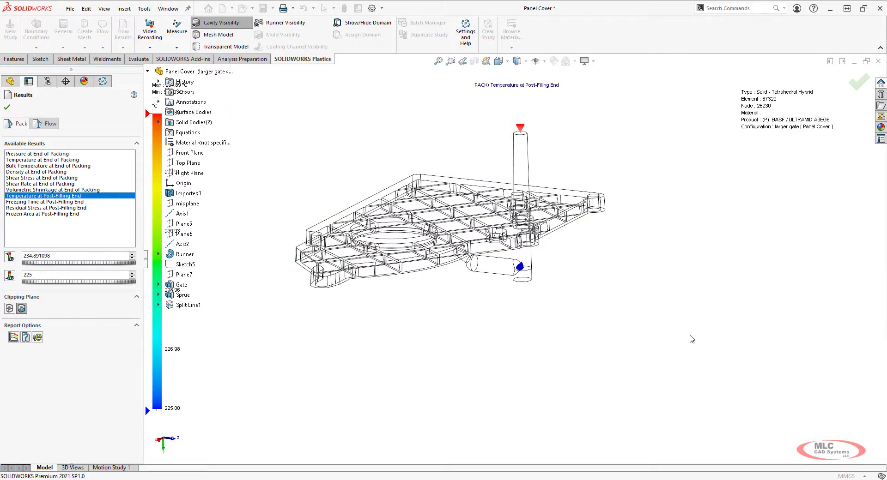
pyautogui.moveTo(471, 164); pyautogui.dragTo(485, 214, button='middle')
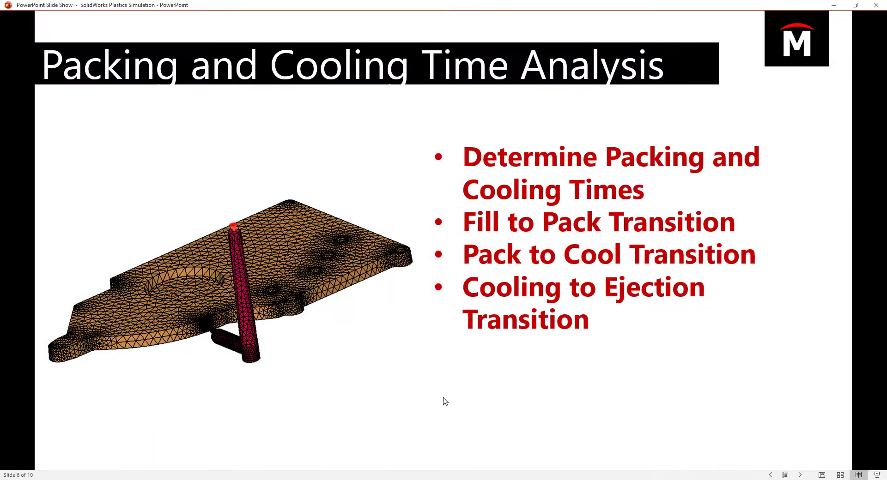
pyautogui.click(540, 390)
pyautogui.click(541, 391)
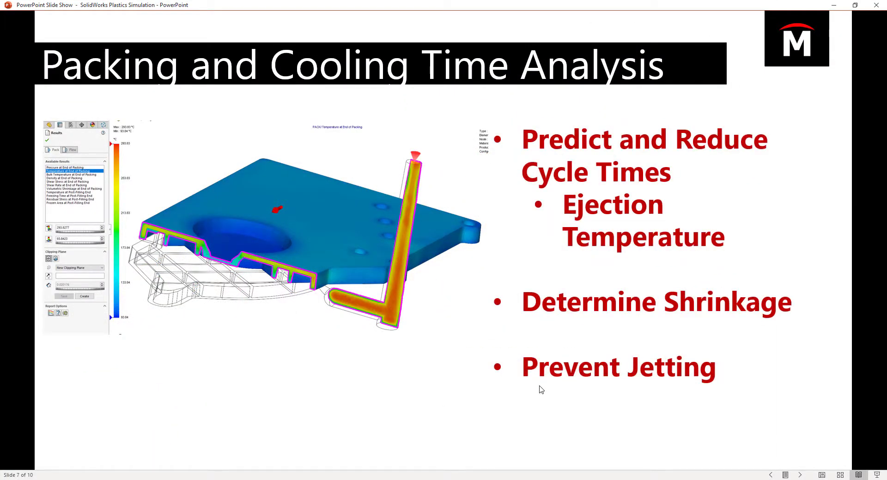